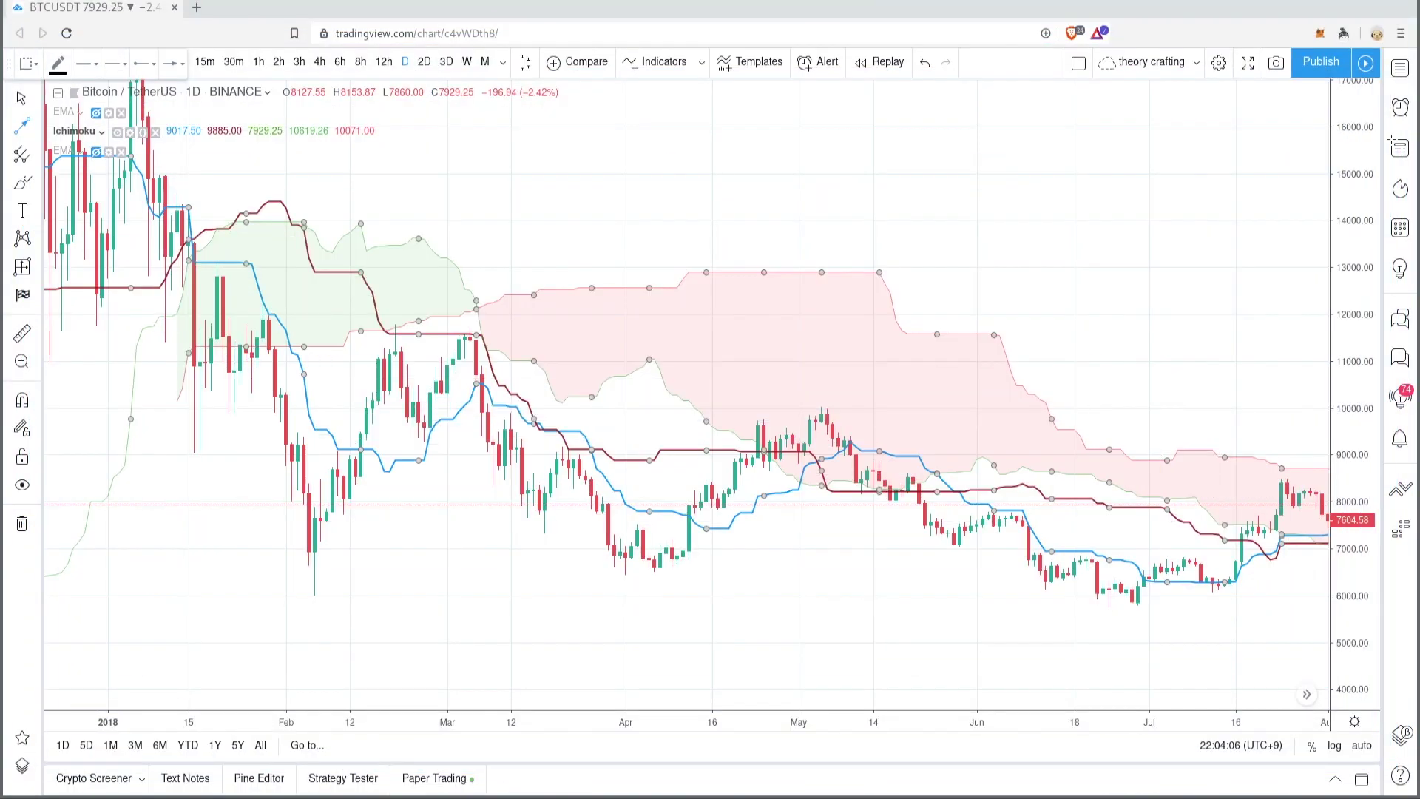
Delete the small stray drawing near 25 Mar 2018 from the Ichimoku chart.
{"action": "left_click", "coordinate": [601, 583]}
{"action": "left_click", "coordinate": [585, 575]}
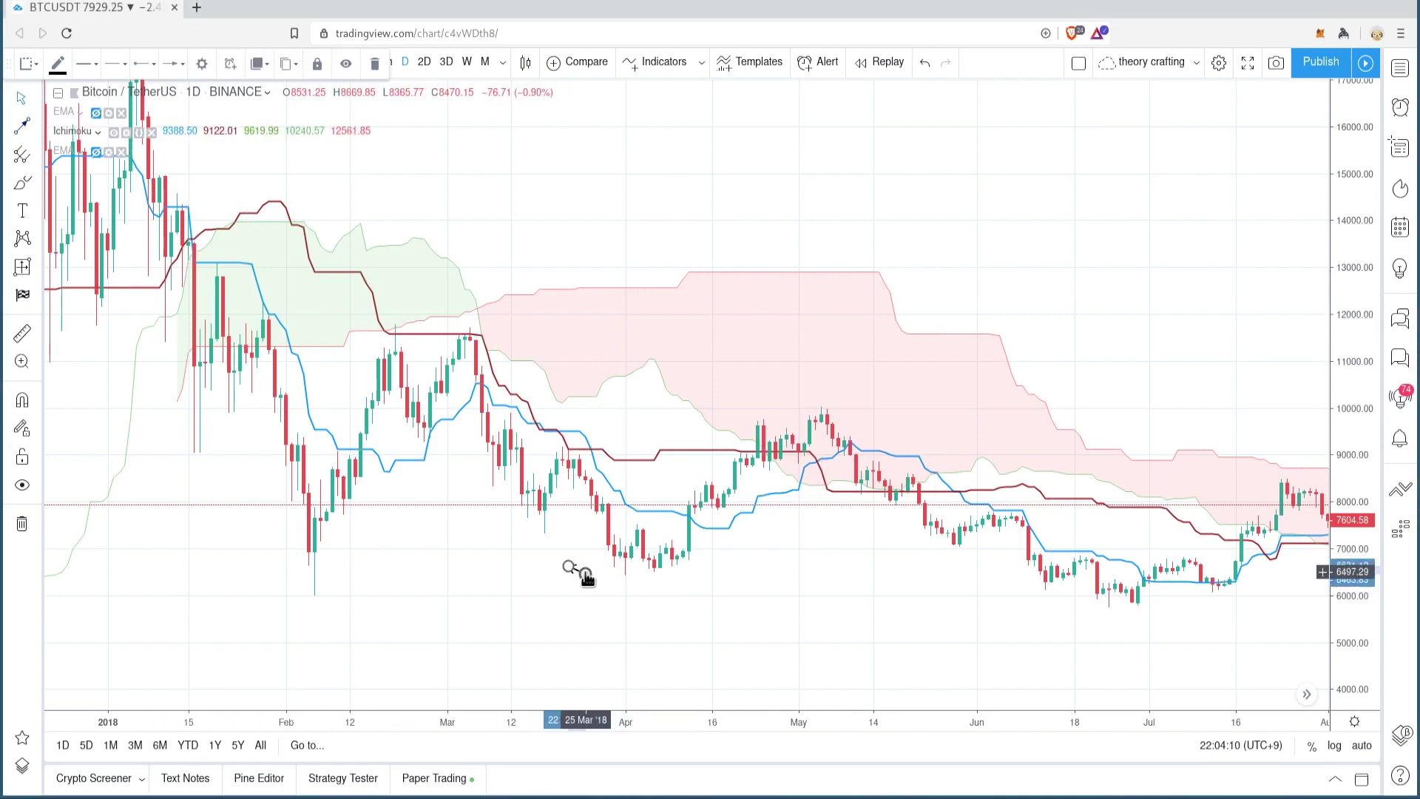
{"action": "key", "text": "Delete"}
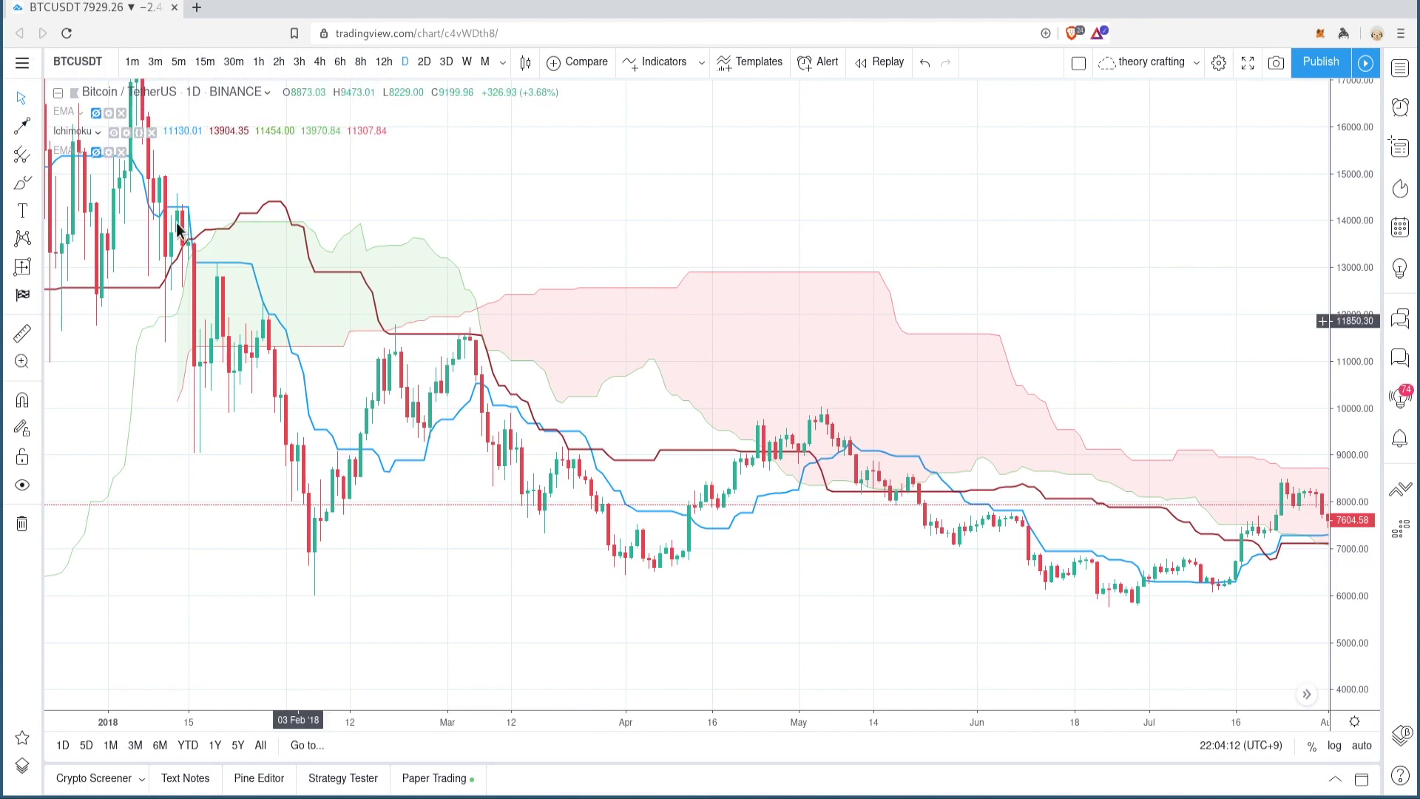
Confirm Ichimoku periods 20, 60, 120 with displacement 30 and collapse the legend rows.
{"action": "left_click", "coordinate": [127, 133]}
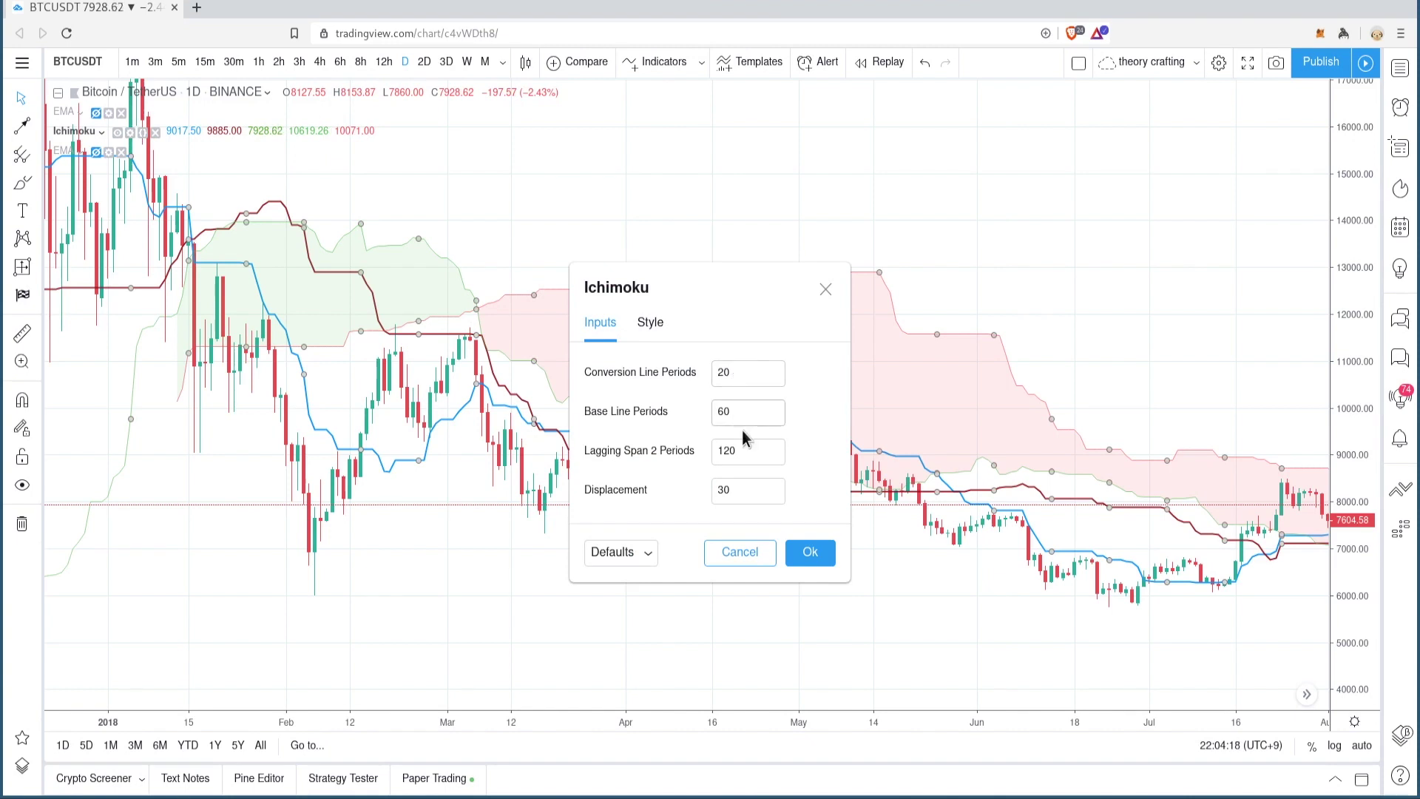
{"action": "left_click", "coordinate": [811, 554]}
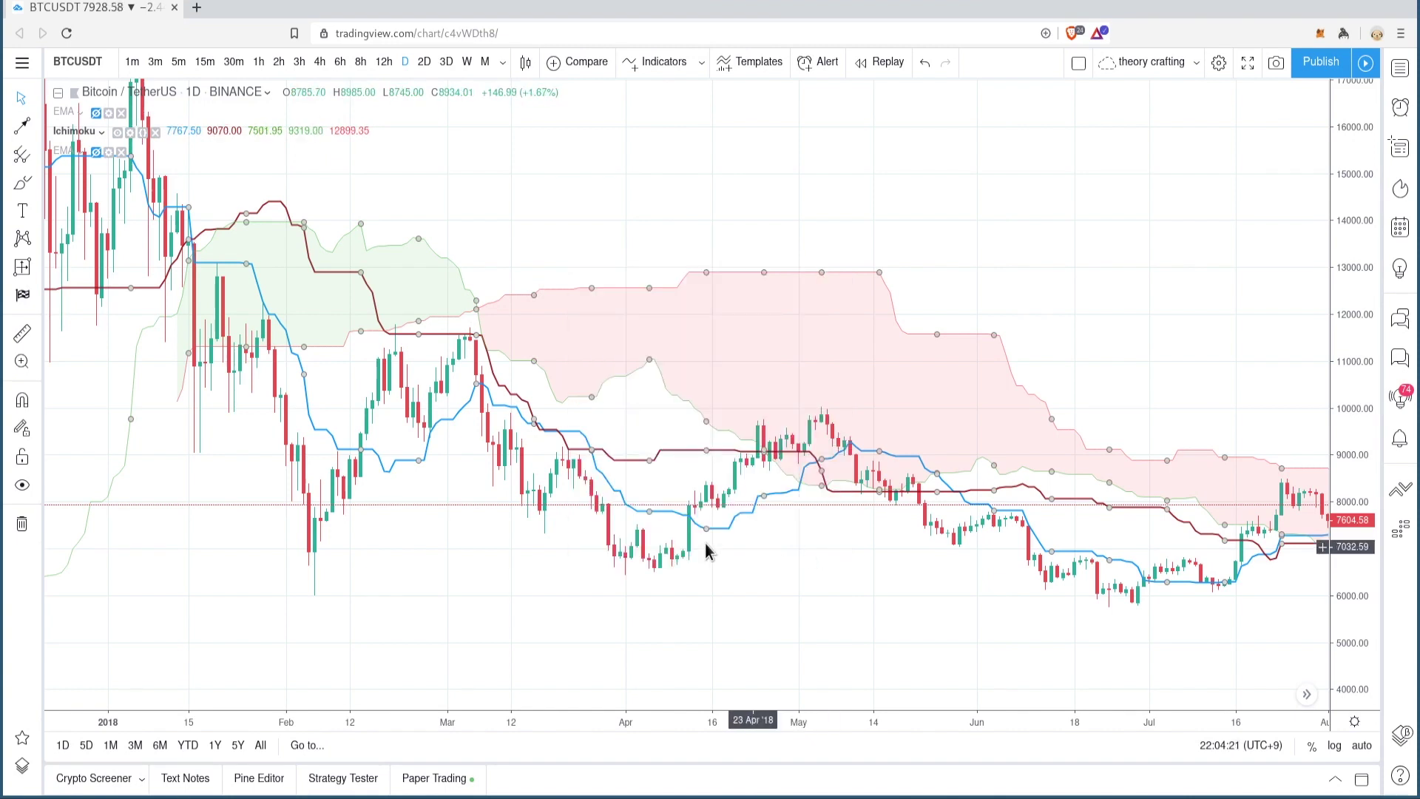
{"action": "left_click", "coordinate": [59, 94]}
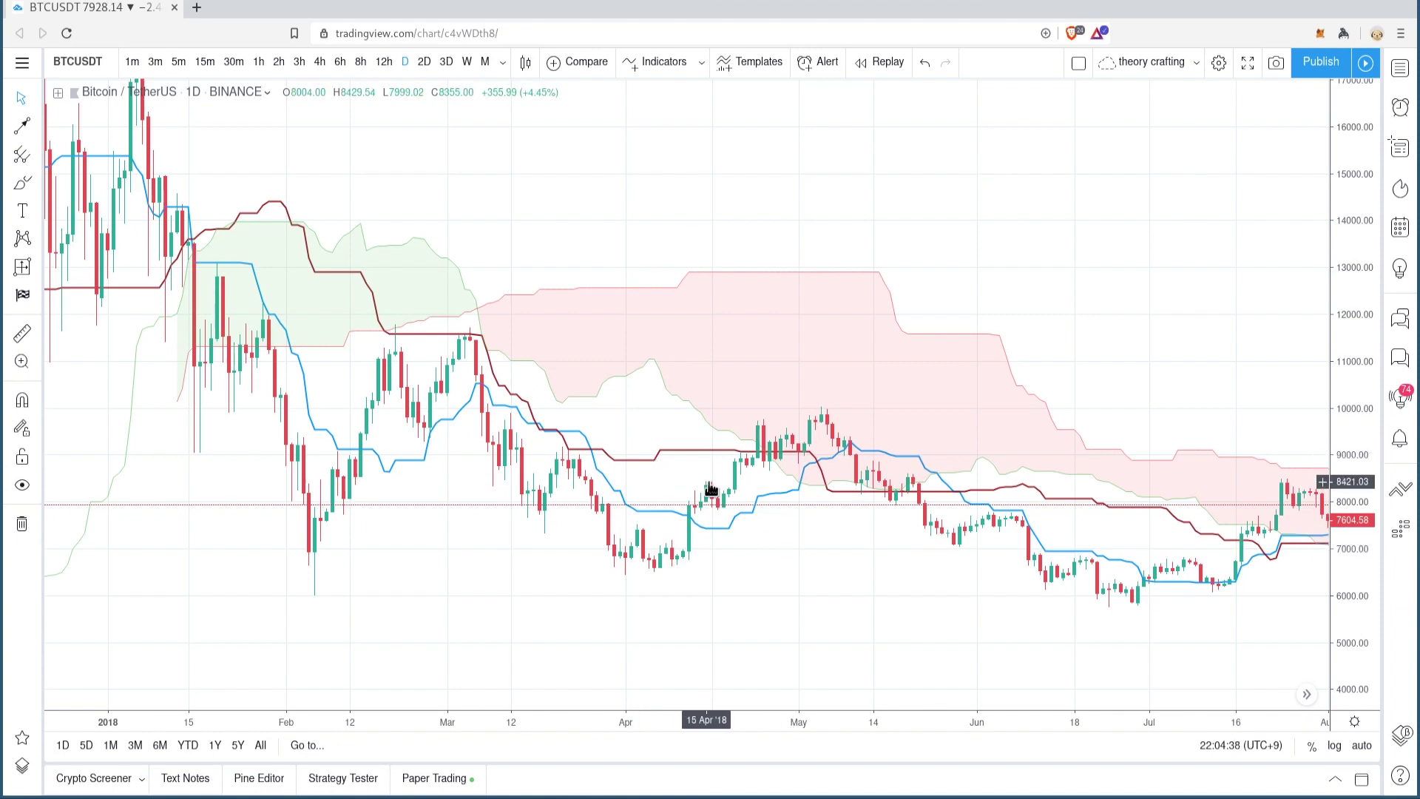
Draw trend-line arrows pointing up at the early-May and late-May 2018 line crossovers.
{"action": "left_click", "coordinate": [22, 127]}
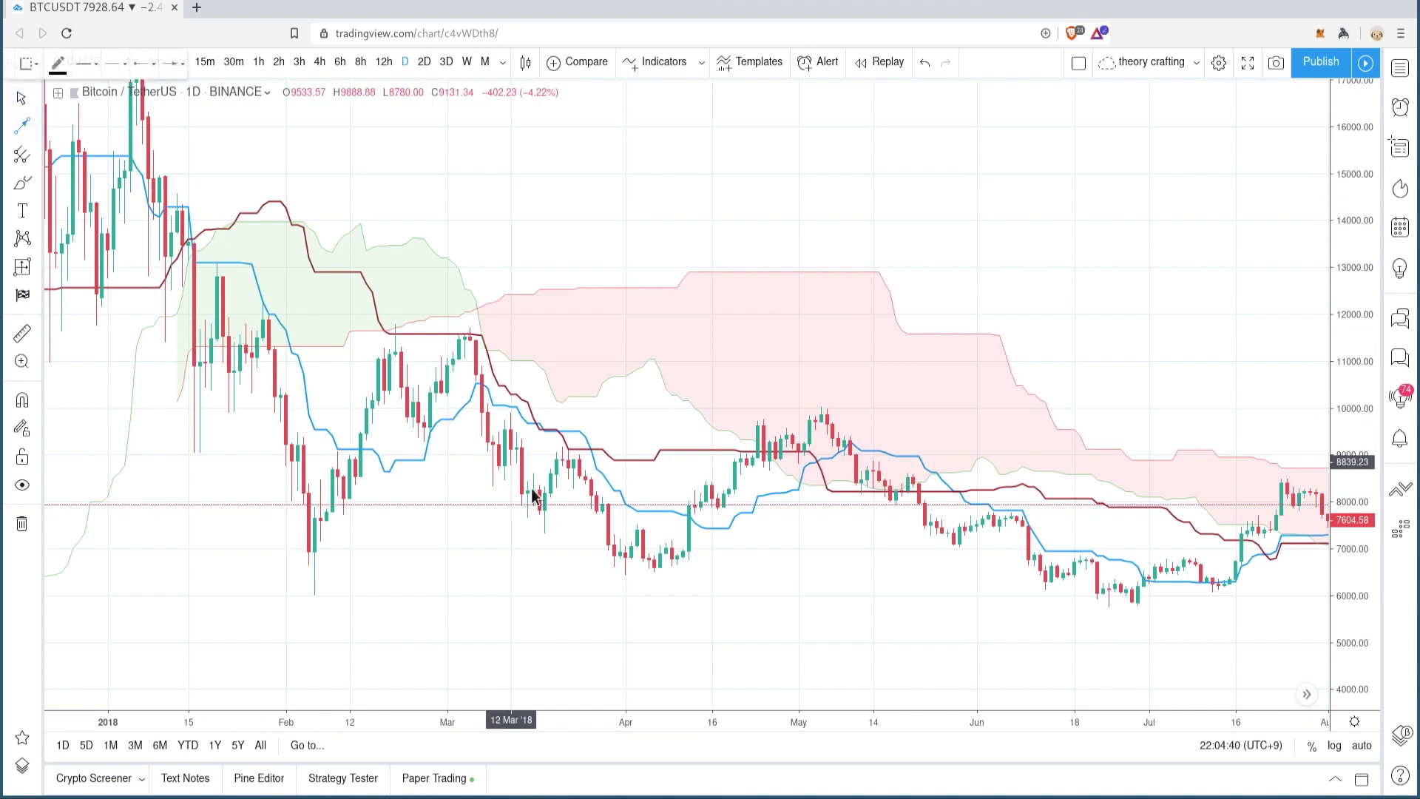
{"action": "left_click", "coordinate": [816, 463]}
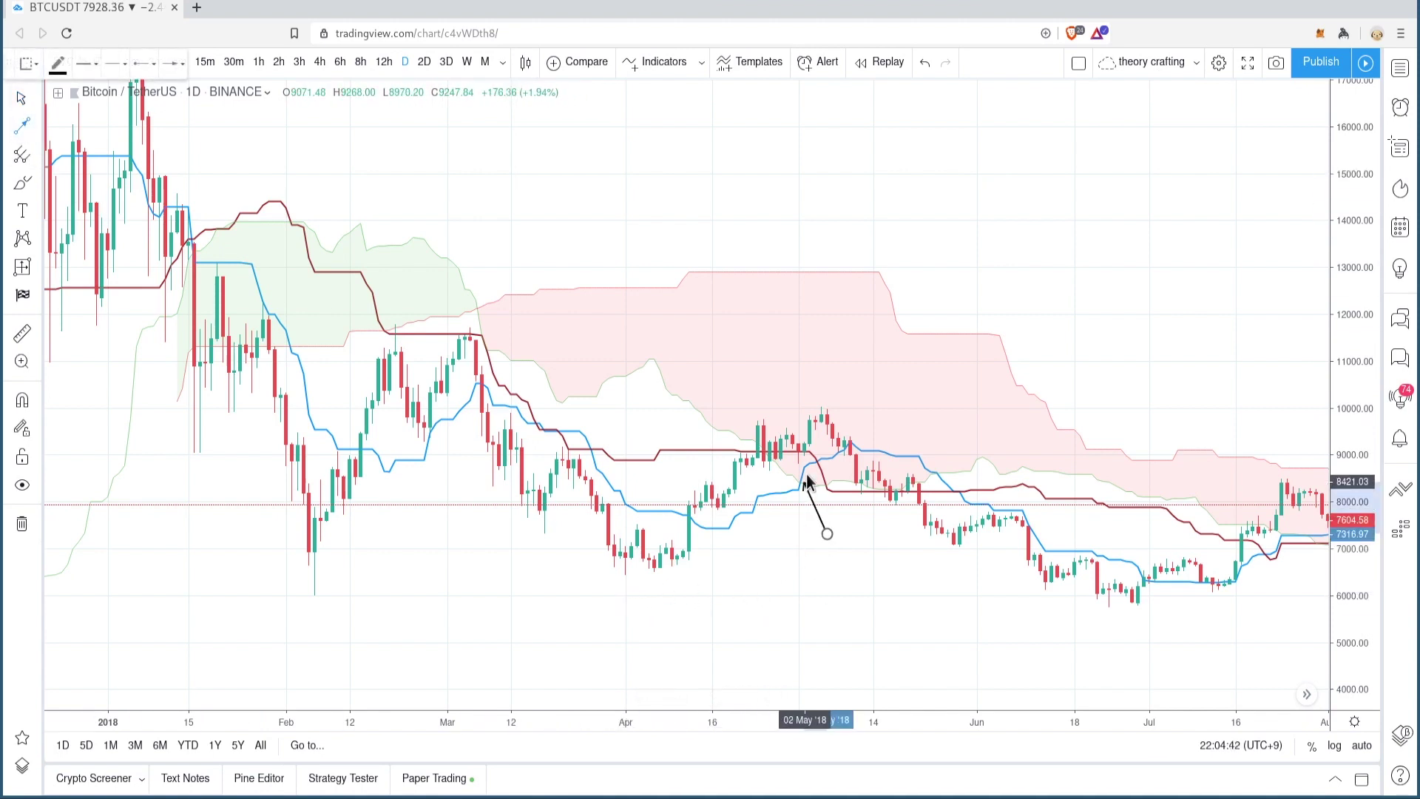
{"action": "left_click", "coordinate": [826, 532]}
{"action": "left_click_drag", "start_coordinate": [868, 579], "coordinate": [816, 588]}
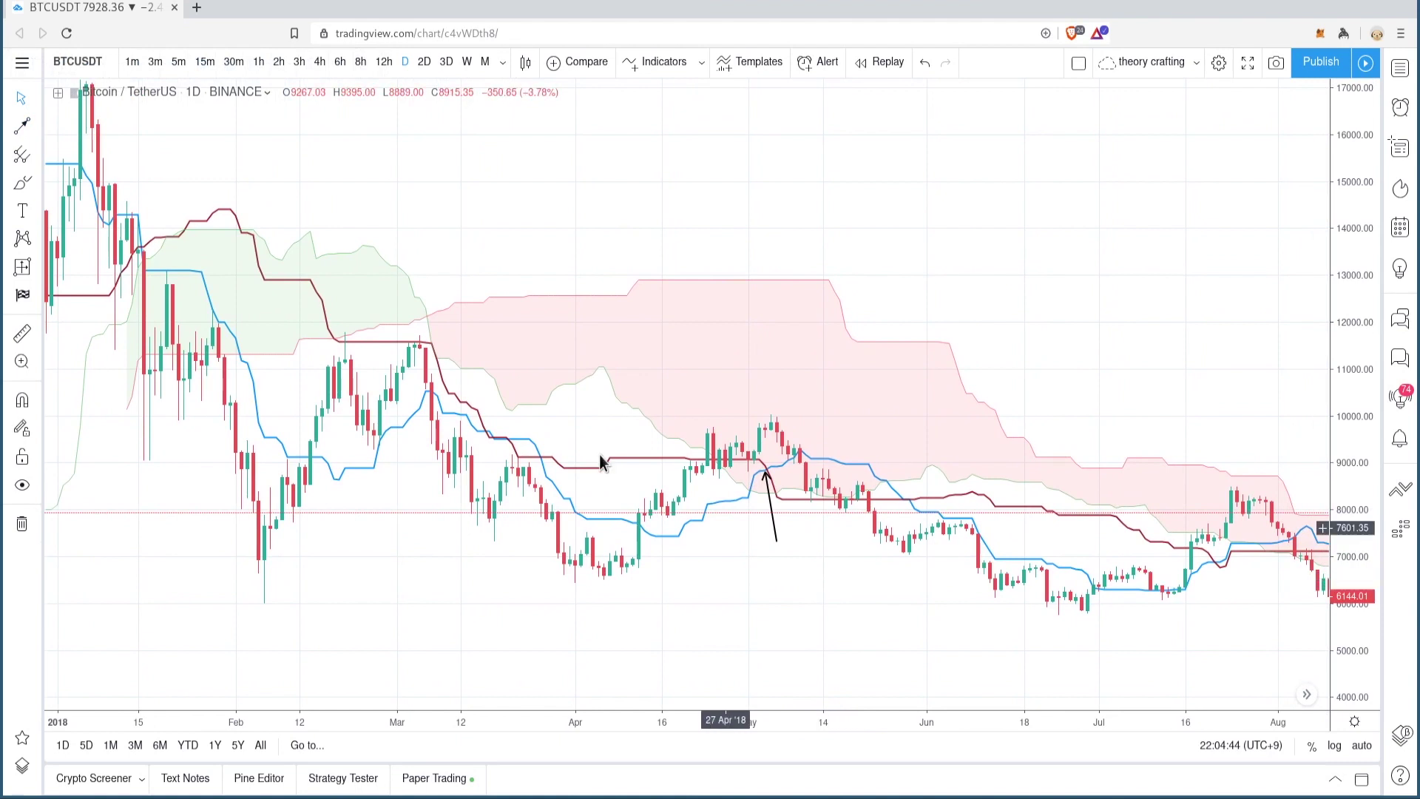
{"action": "left_click", "coordinate": [857, 613]}
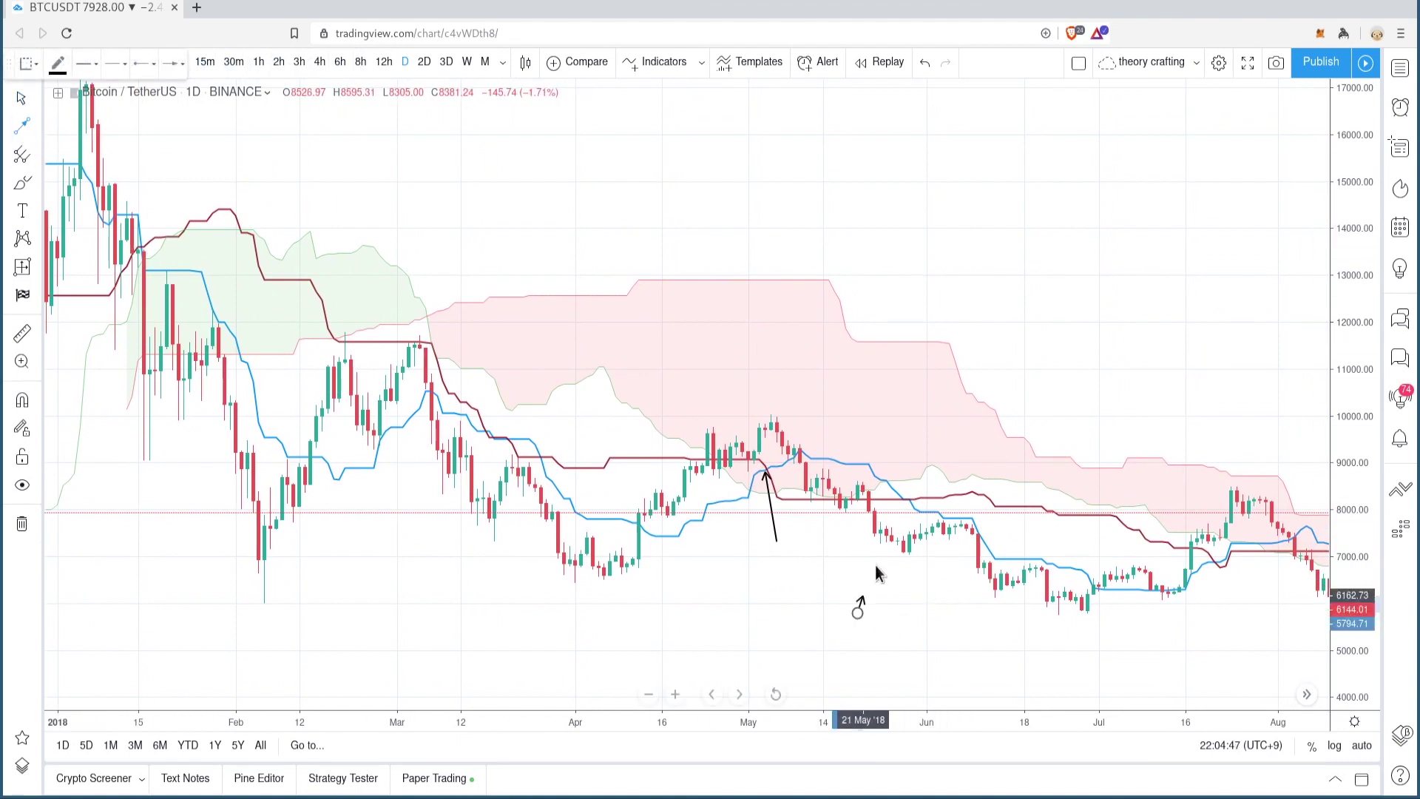
{"action": "left_click", "coordinate": [909, 503]}
{"action": "left_click", "coordinate": [915, 563]}
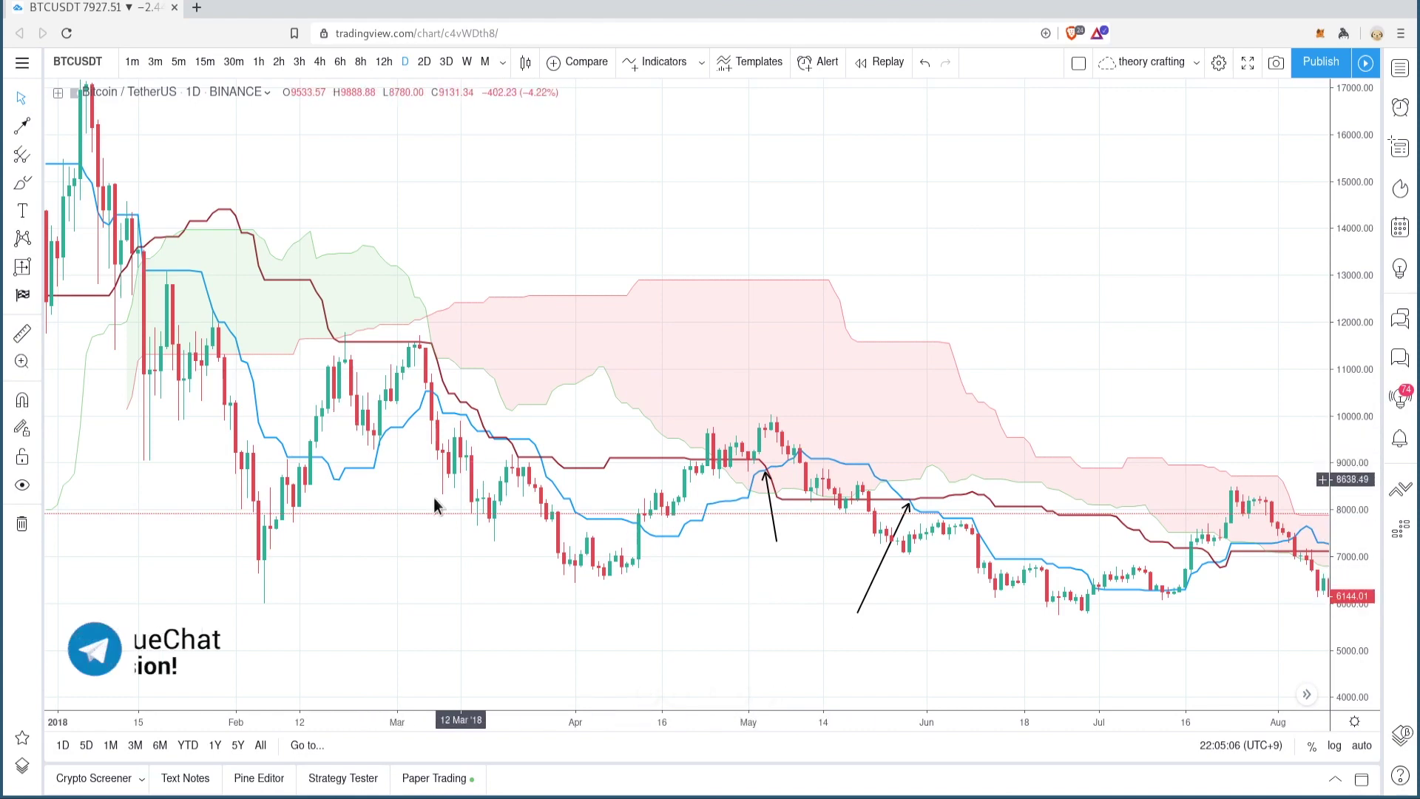
Pan the chart to May–November 2018 and briefly browse the drawing-tool flyout.
{"action": "left_click_drag", "start_coordinate": [997, 625], "coordinate": [373, 551]}
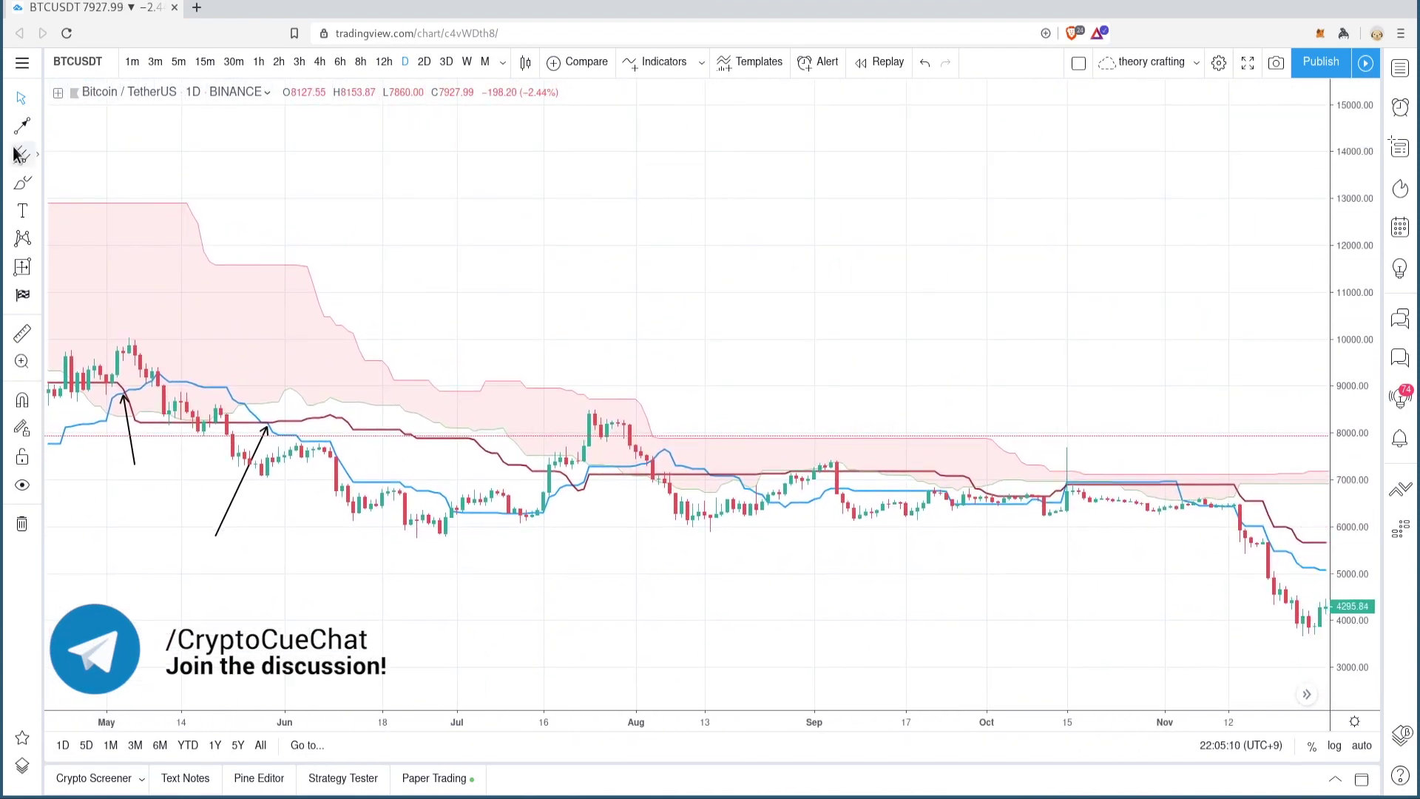
{"action": "left_click", "coordinate": [34, 125]}
{"action": "left_click", "coordinate": [657, 532]}
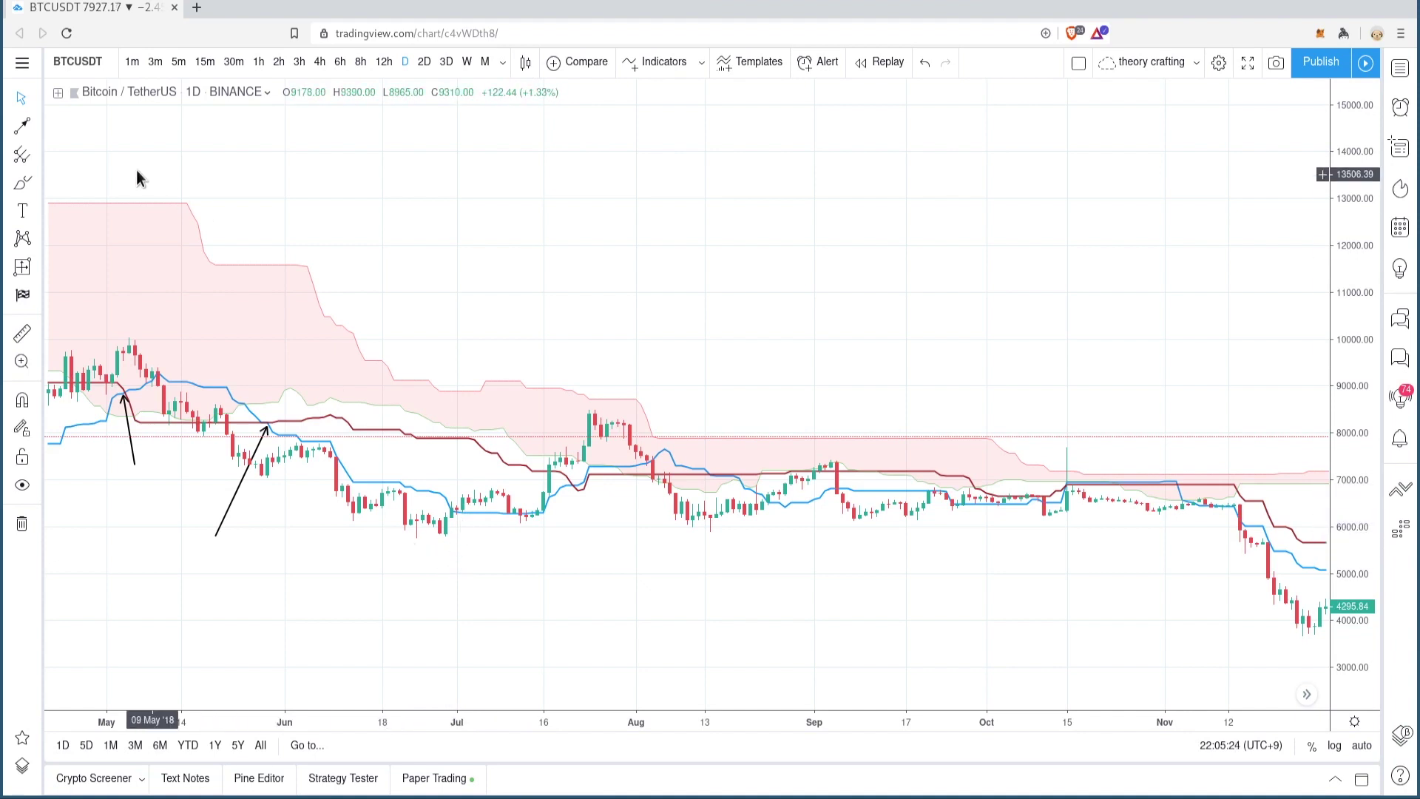
{"action": "left_click", "coordinate": [20, 159]}
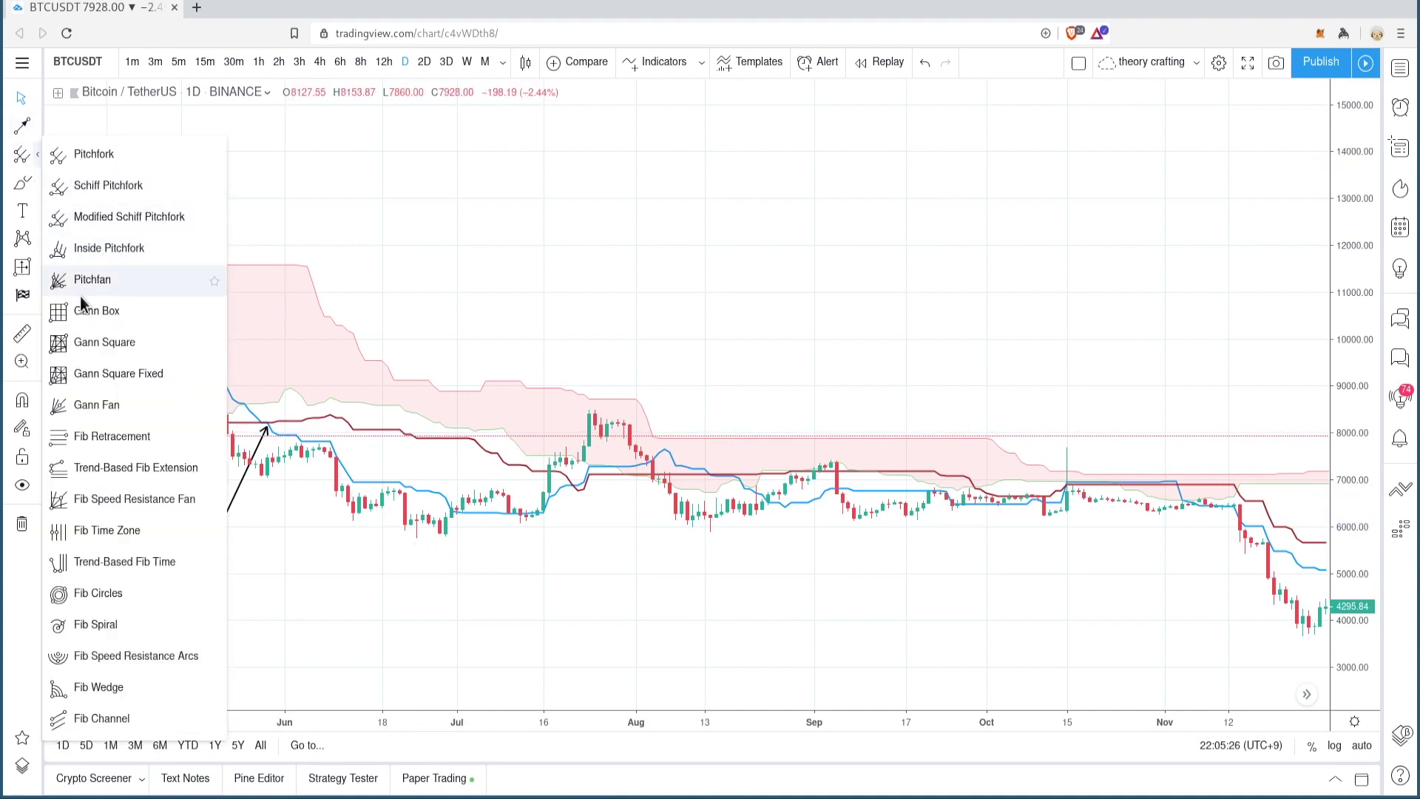
{"action": "left_click", "coordinate": [32, 268]}
{"action": "left_click", "coordinate": [74, 267]}
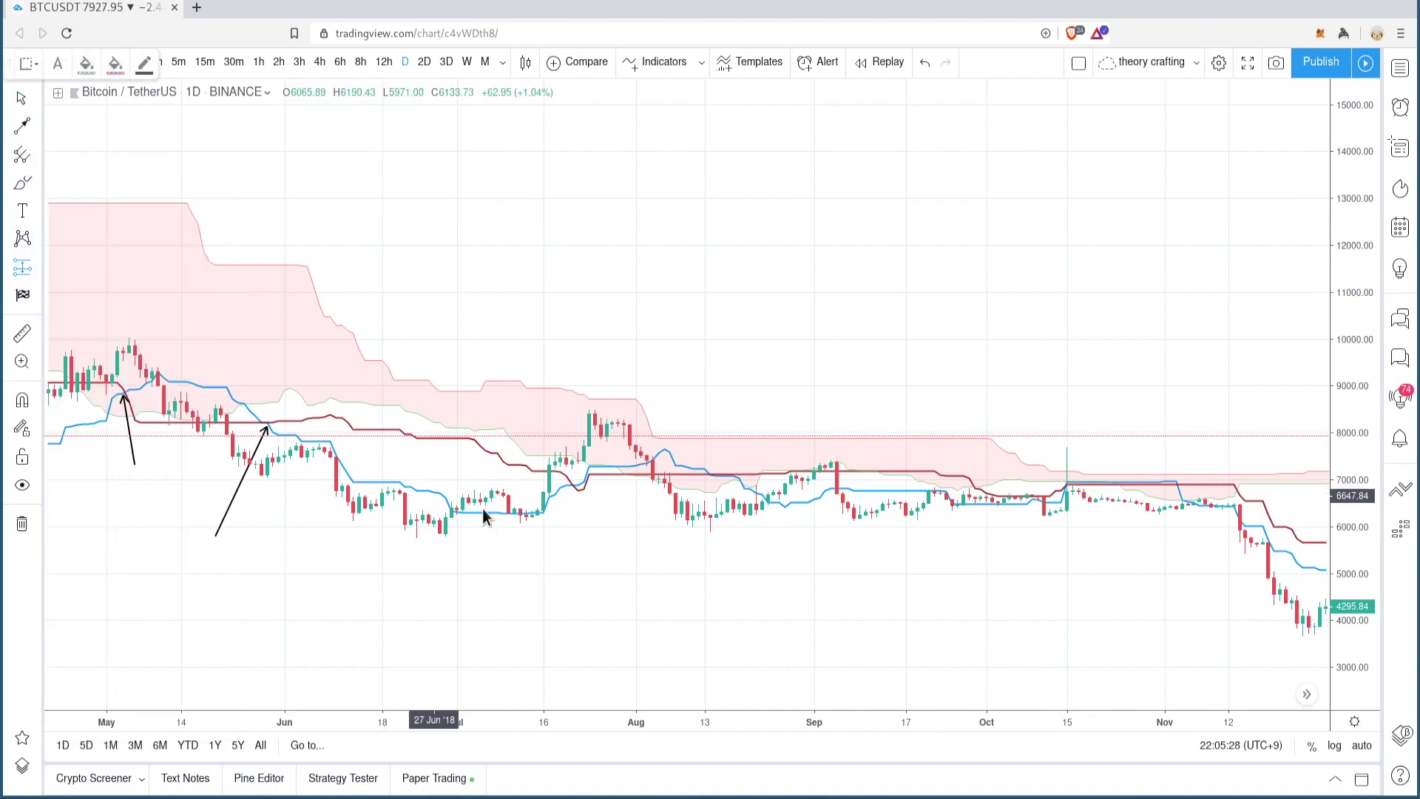
{"action": "left_click", "coordinate": [457, 510]}
{"action": "left_click_drag", "start_coordinate": [456, 569], "coordinate": [456, 549]}
{"action": "left_click_drag", "start_coordinate": [459, 450], "coordinate": [638, 457]}
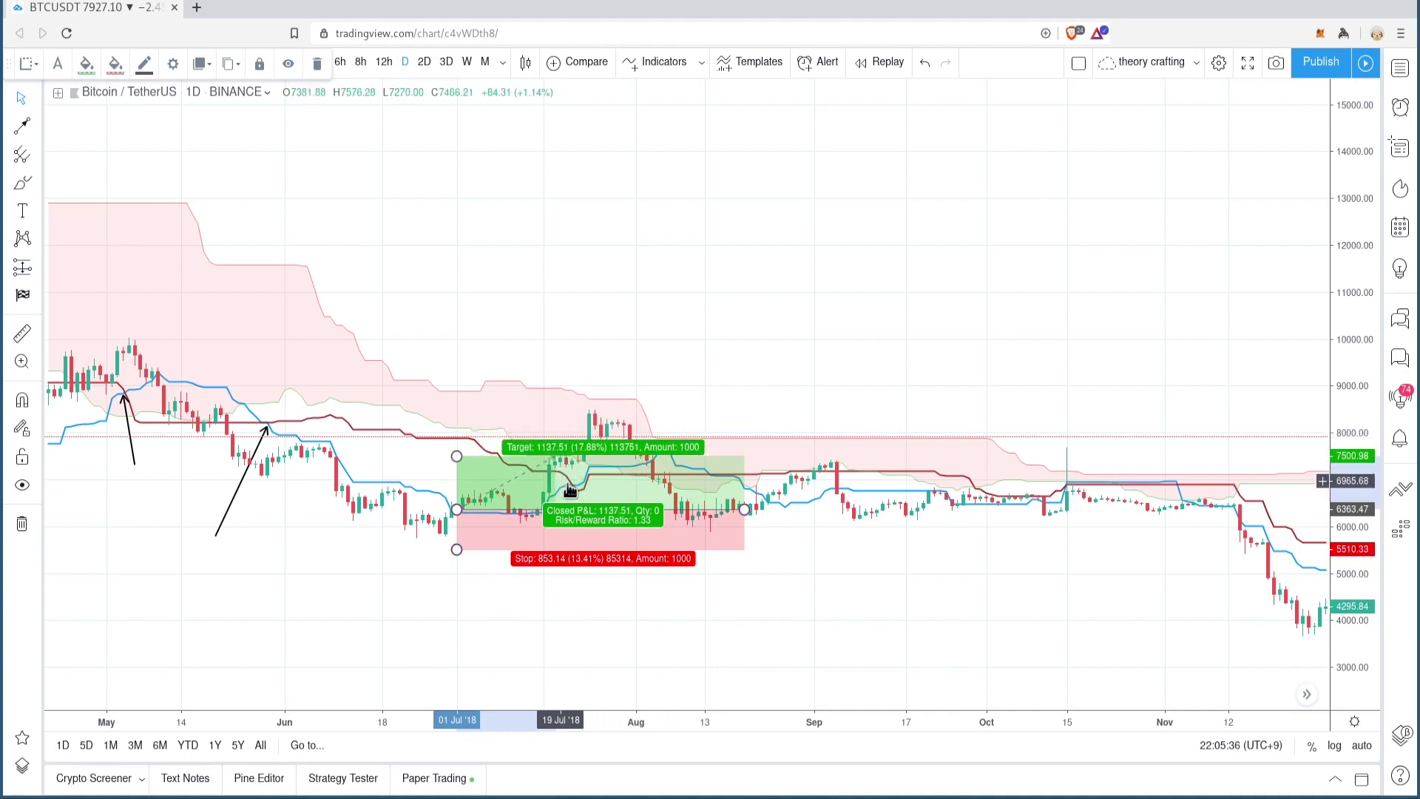
{"action": "left_click_drag", "start_coordinate": [458, 455], "coordinate": [488, 418]}
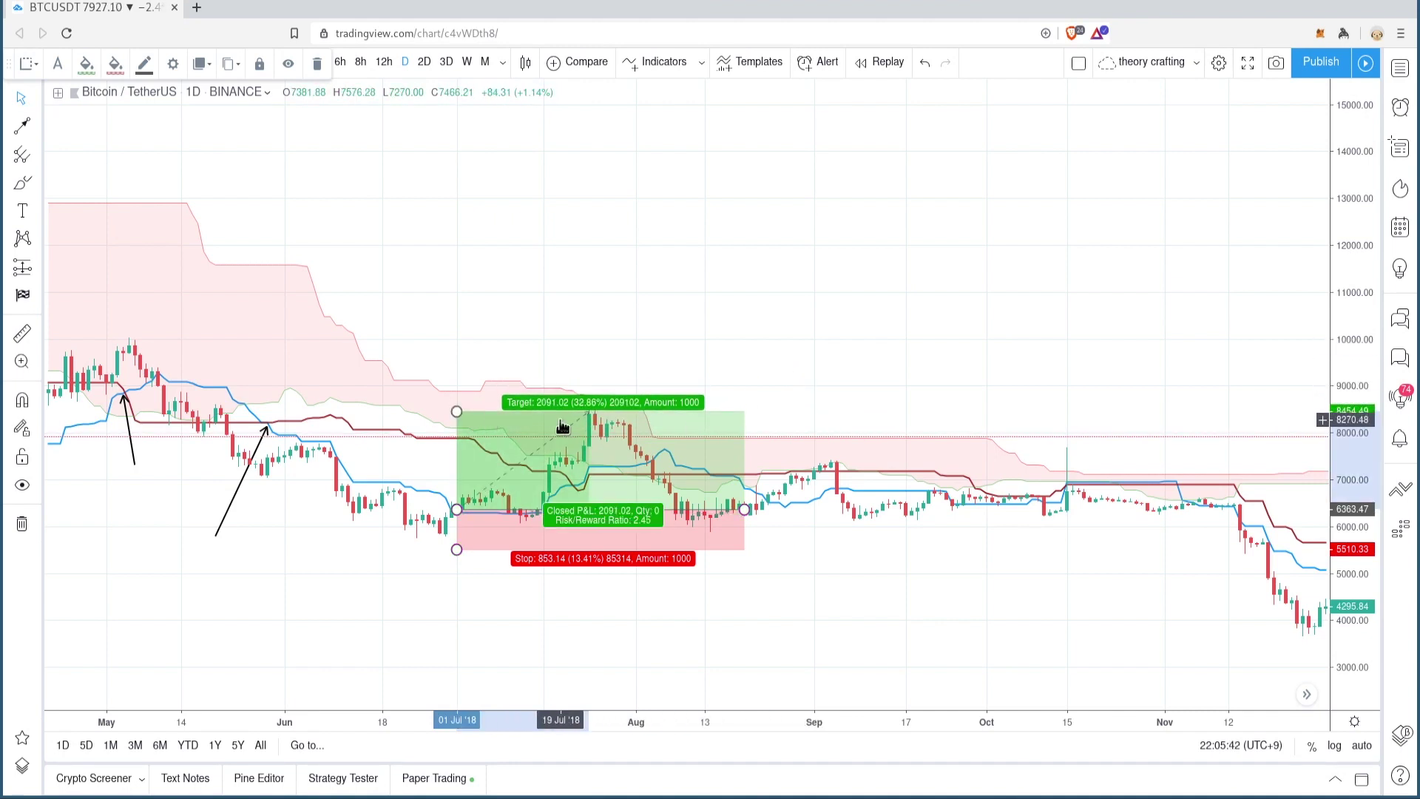
{"action": "key", "text": "Delete"}
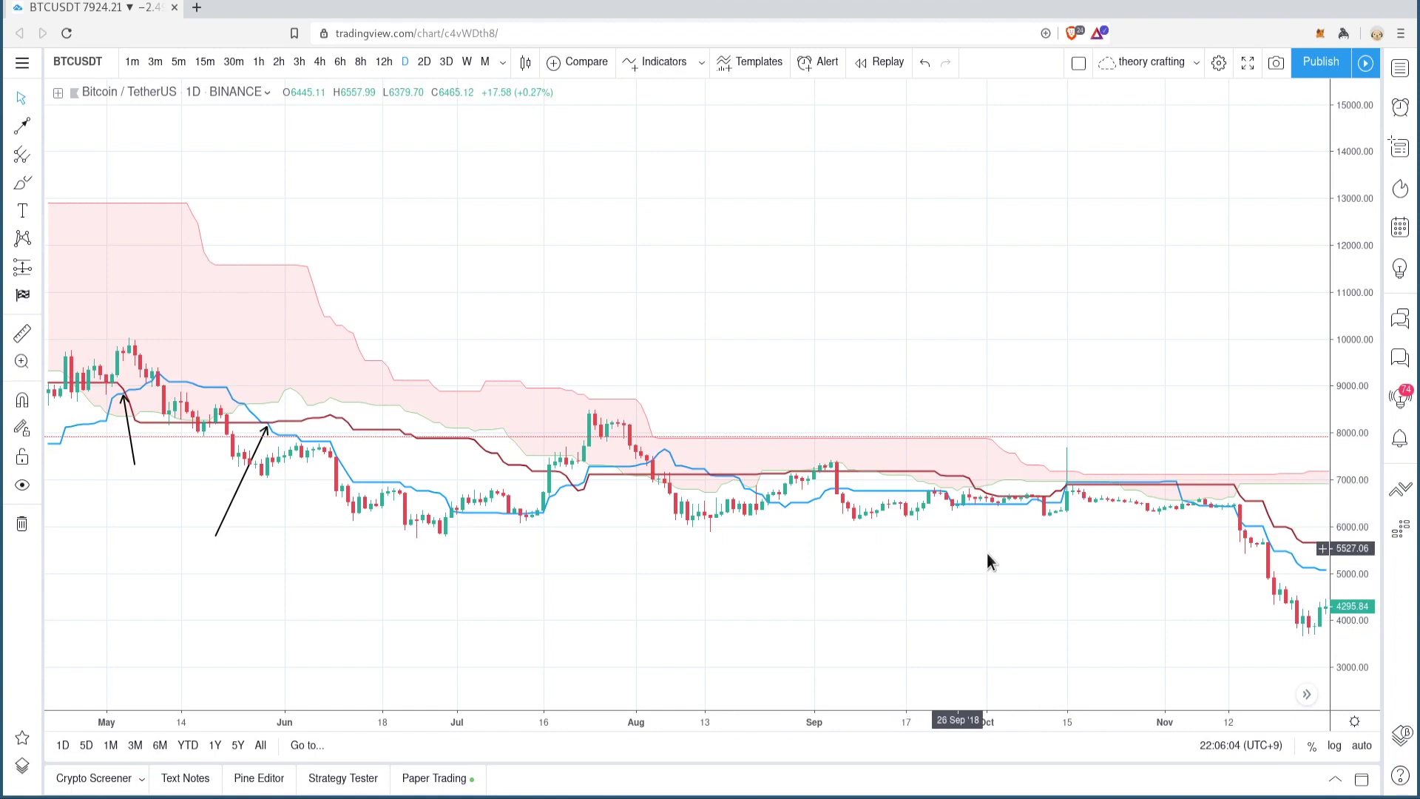
Draw a downward arrow at the early-September 2018 peak, then pan to September 2018–May 2019.
{"action": "left_click", "coordinate": [37, 97]}
{"action": "left_click", "coordinate": [22, 126]}
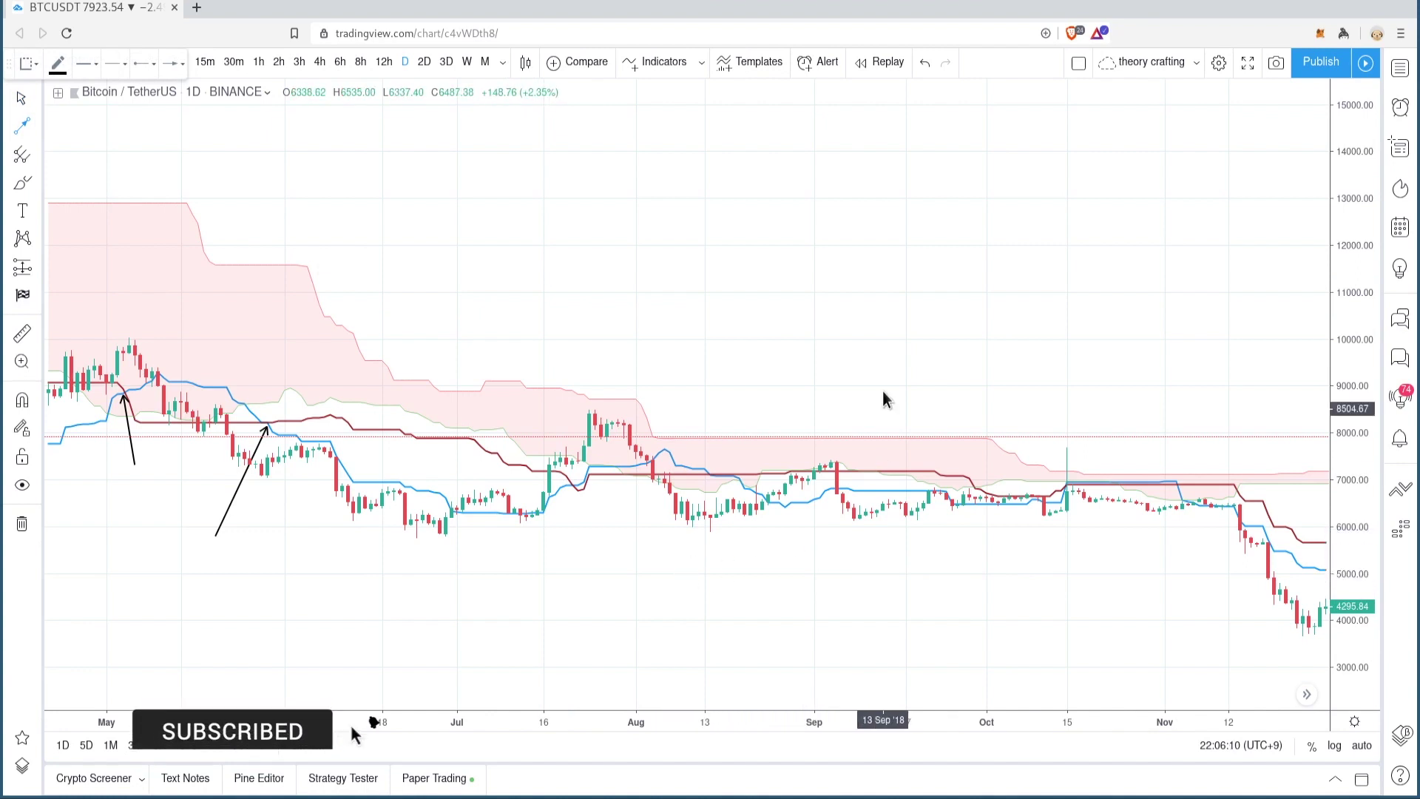
{"action": "left_click", "coordinate": [917, 275]}
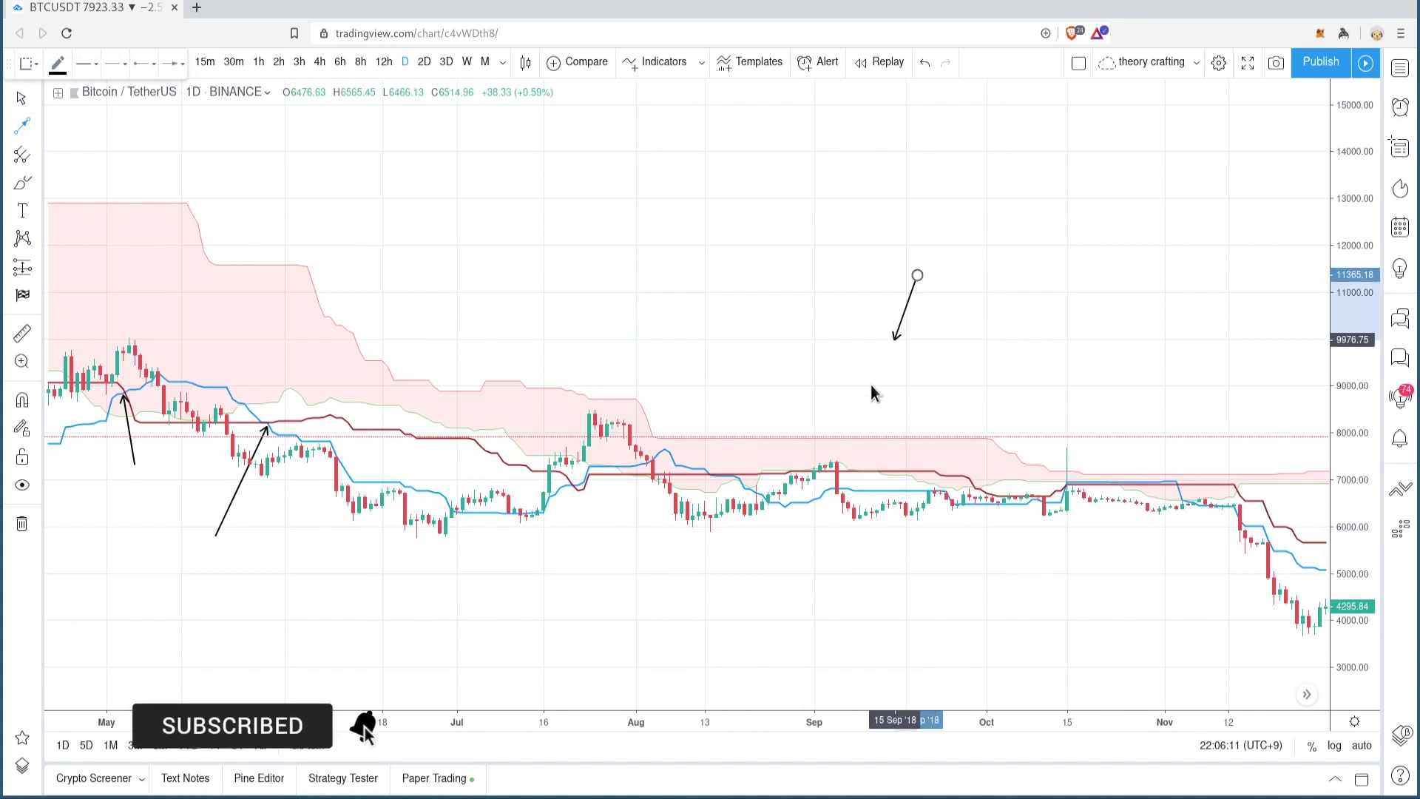
{"action": "left_click", "coordinate": [837, 454]}
{"action": "left_click", "coordinate": [910, 409]}
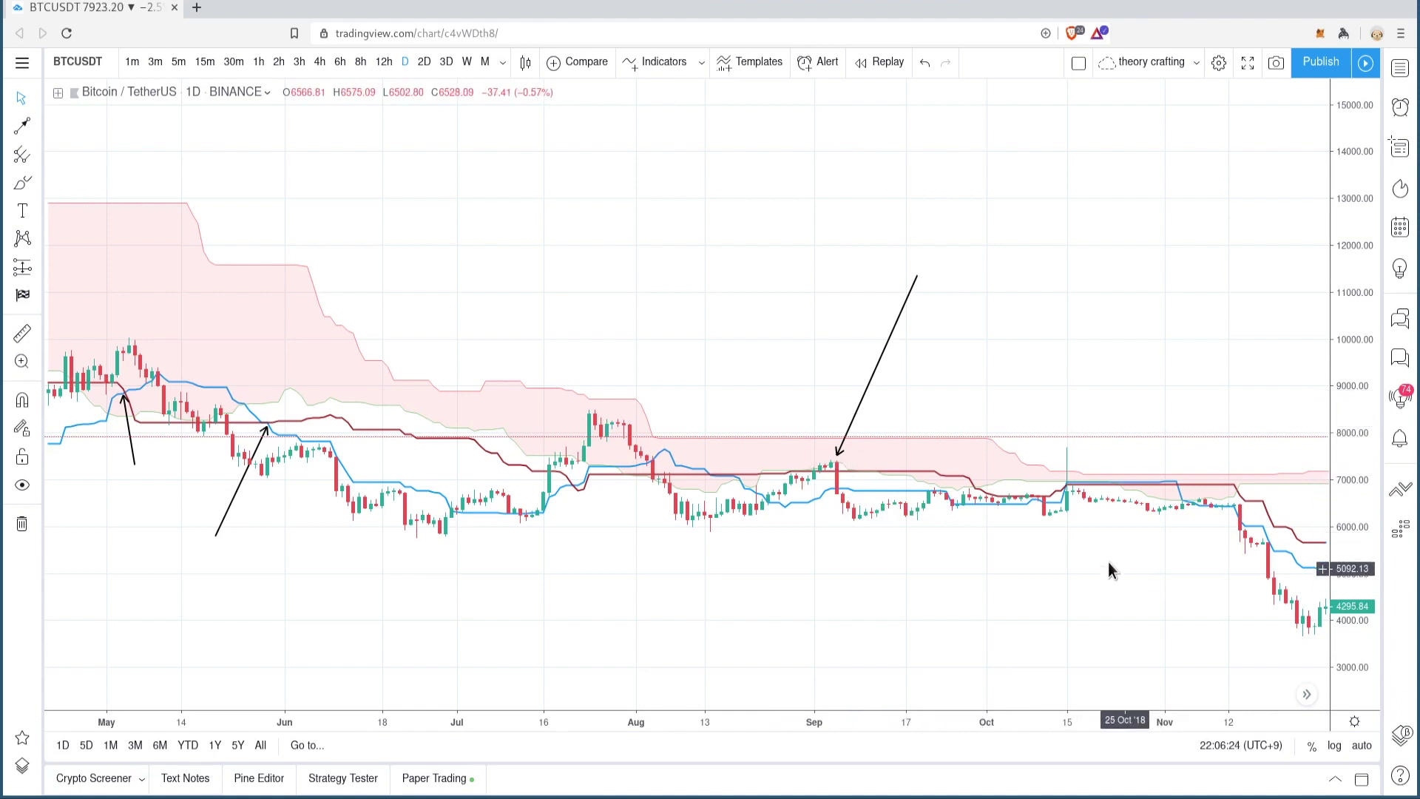
{"action": "left_click_drag", "start_coordinate": [1252, 608], "coordinate": [872, 547]}
{"action": "left_click_drag", "start_coordinate": [1176, 603], "coordinate": [761, 637]}
Draw a short arrow below late-February 2019 candles, re-aimed up at the blue/dark-red crossover.
{"action": "left_click", "coordinate": [23, 125]}
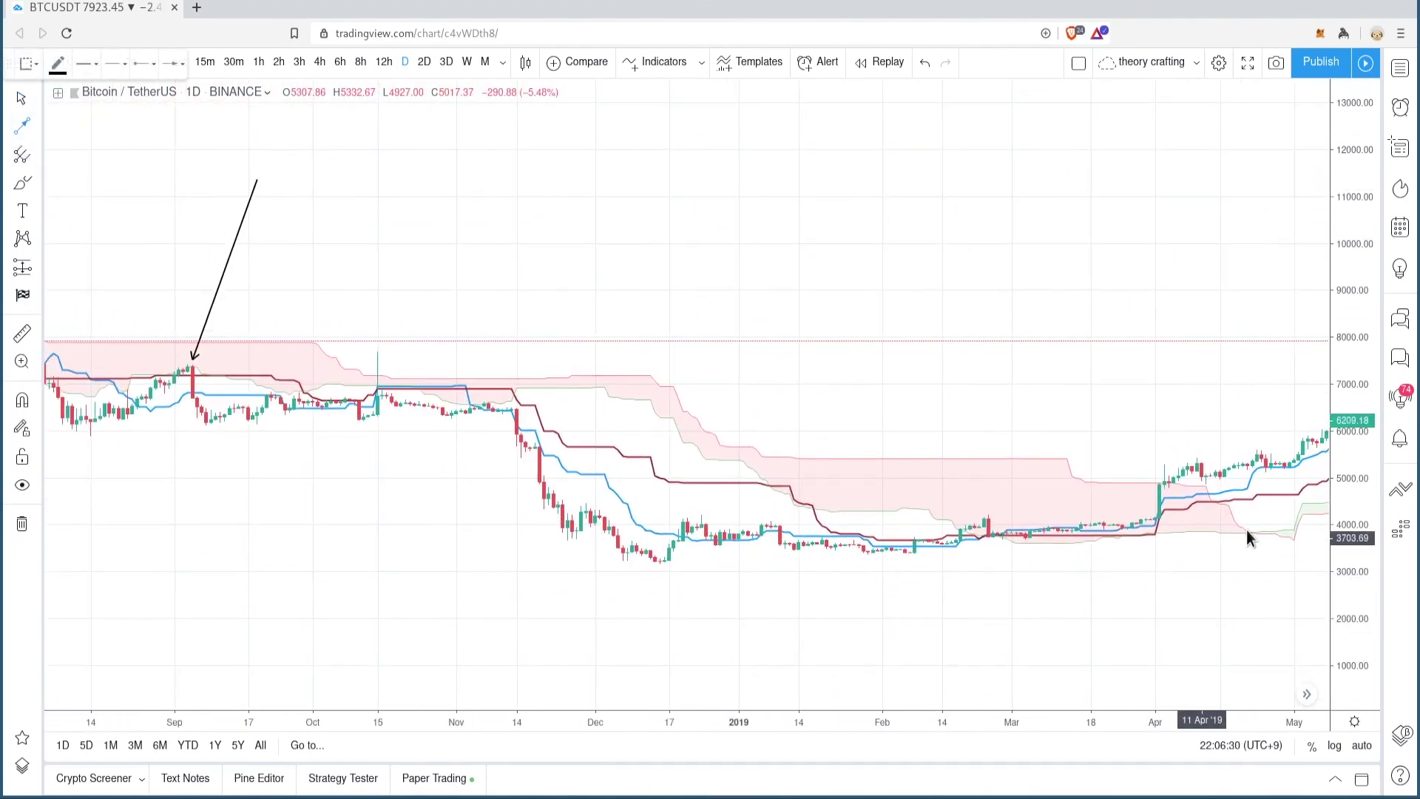
{"action": "left_click", "coordinate": [1020, 682]}
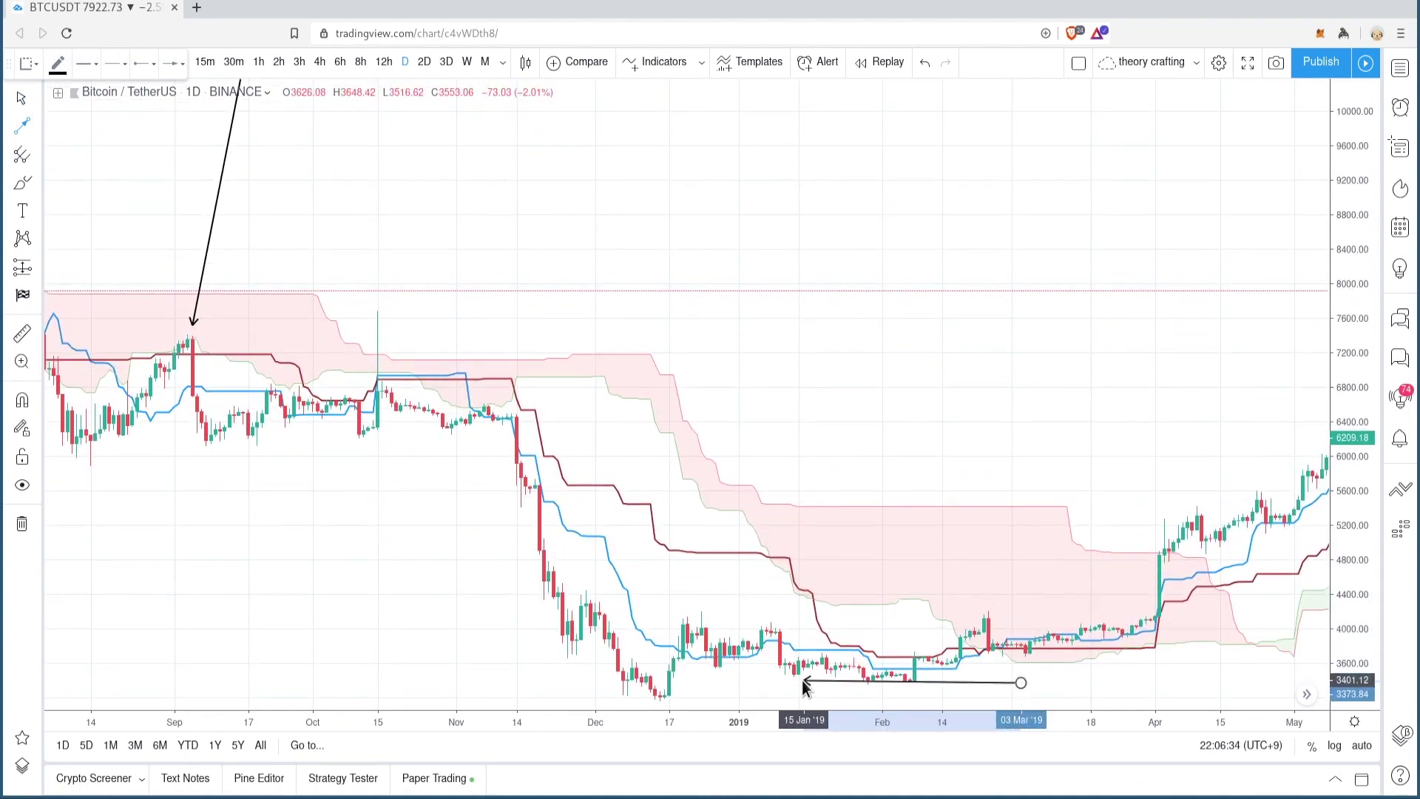
{"action": "left_click", "coordinate": [983, 656]}
{"action": "left_click_drag", "start_coordinate": [1081, 675], "coordinate": [1050, 636]}
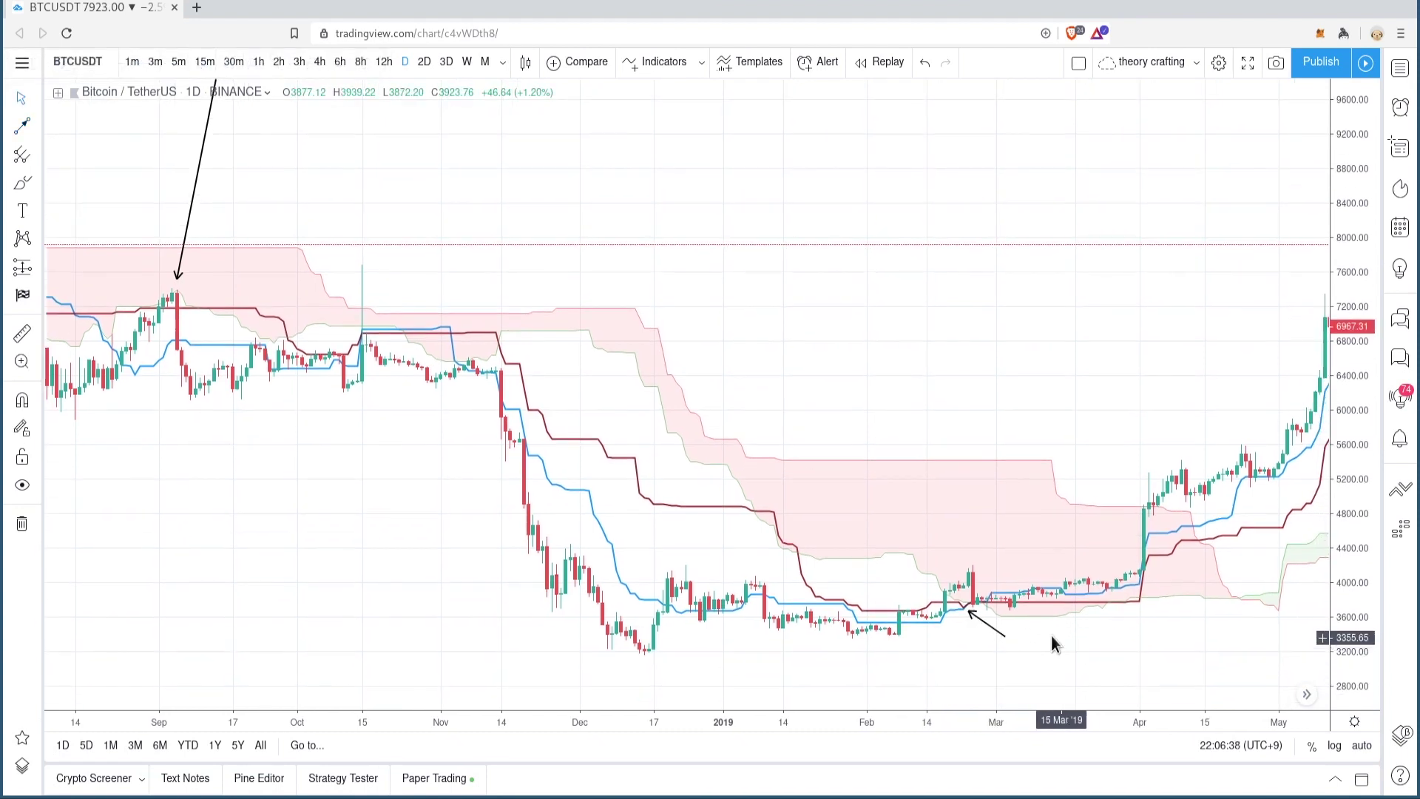
{"action": "left_click", "coordinate": [971, 619]}
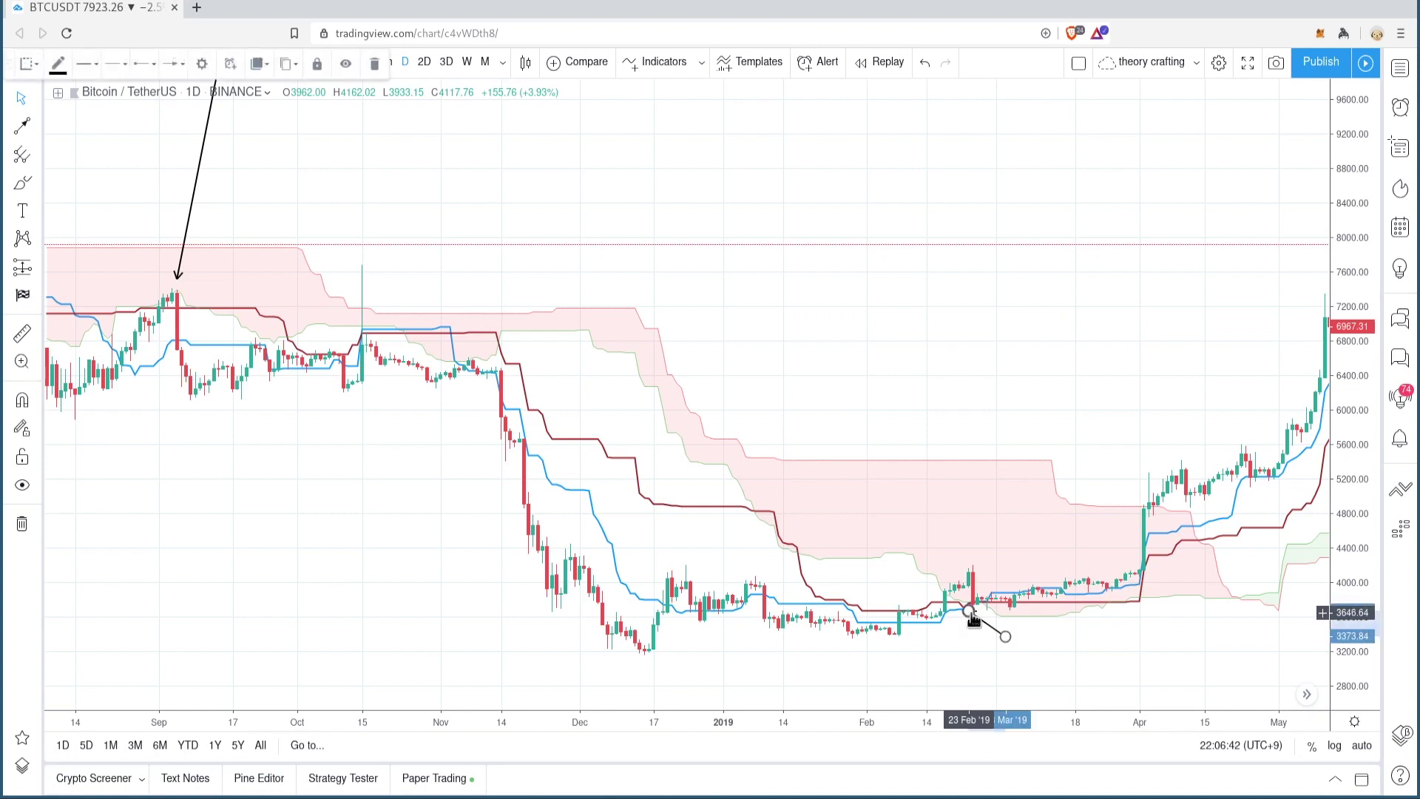
{"action": "left_click", "coordinate": [987, 641]}
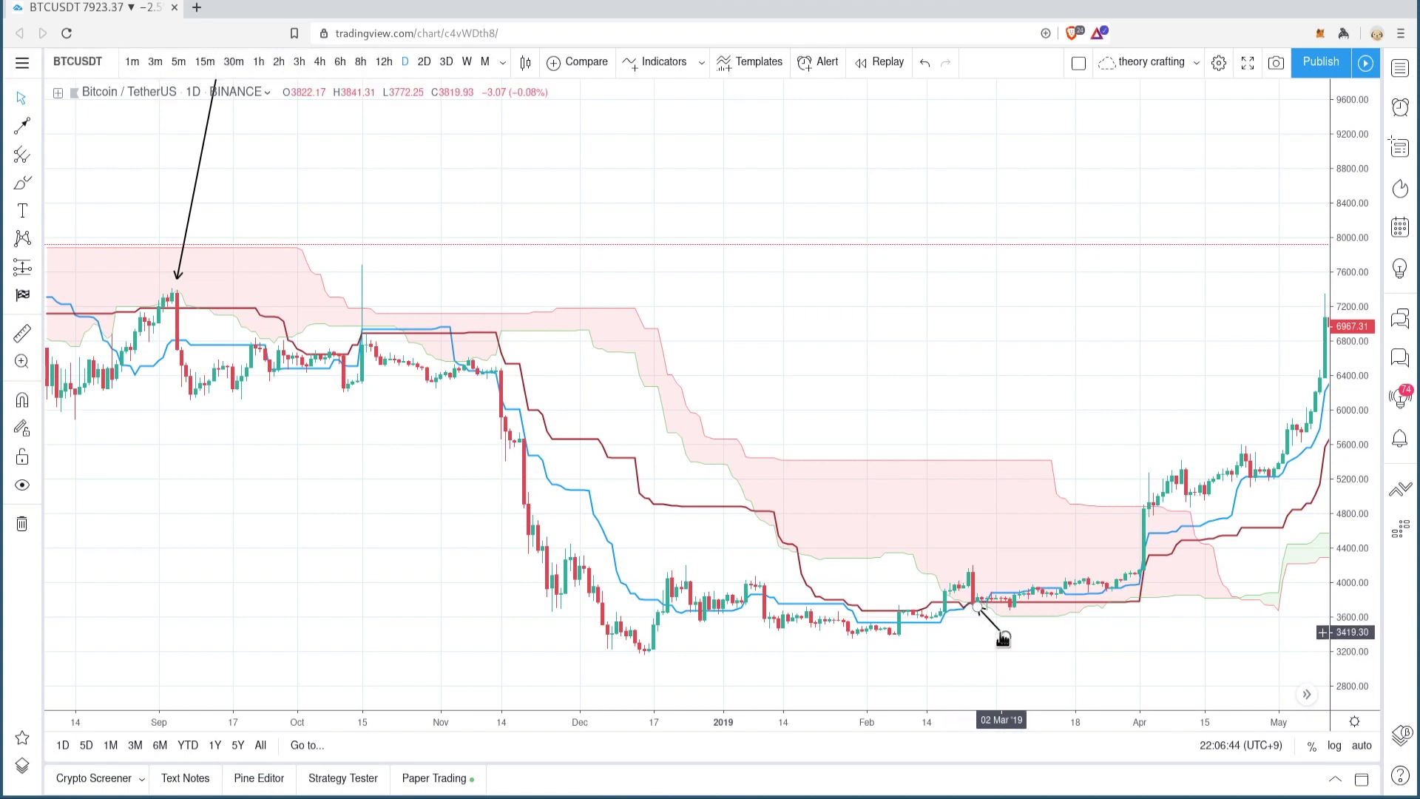
{"action": "mouse_move", "coordinate": [1008, 641]}
{"action": "left_mouse_down"}
{"action": "mouse_move", "coordinate": [986, 654]}
{"action": "mouse_move", "coordinate": [947, 645]}
{"action": "left_mouse_up"}
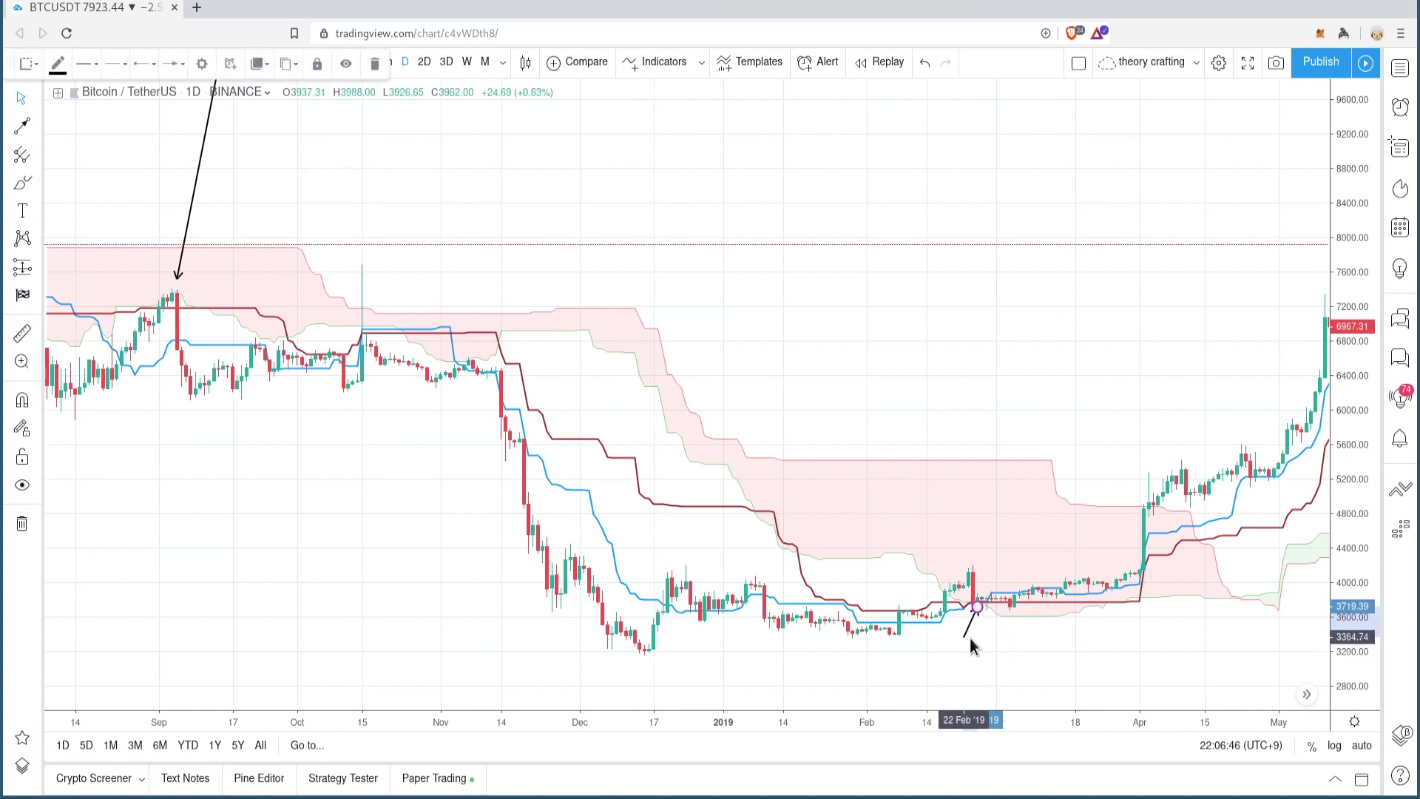
{"action": "left_click", "coordinate": [999, 651]}
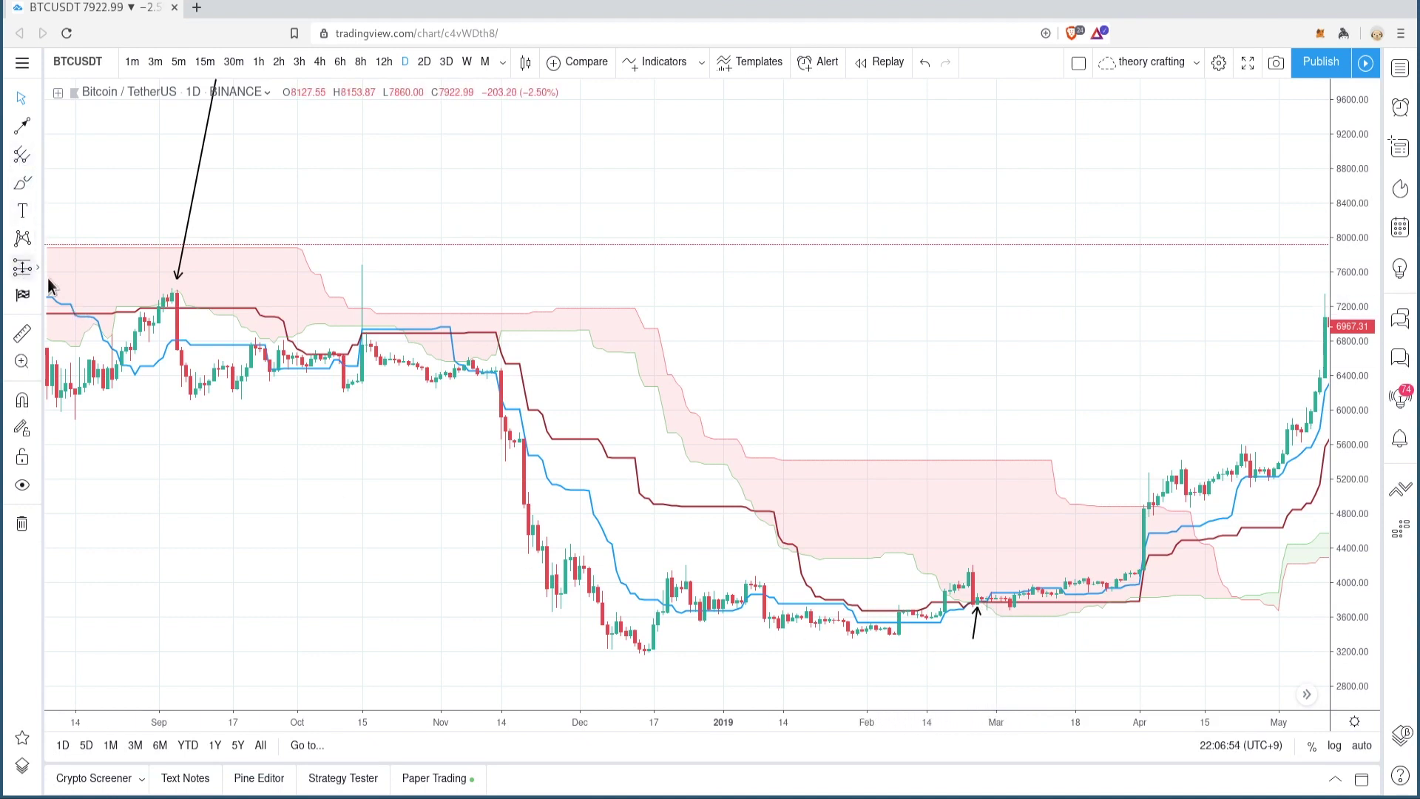
Test a long position from 24 Feb 2019 (entry ~3746, stop ~3328, target ~4792), then delete it.
{"action": "left_click", "coordinate": [21, 270]}
{"action": "left_click", "coordinate": [950, 651]}
{"action": "left_click_drag", "start_coordinate": [954, 656], "coordinate": [975, 608]}
{"action": "left_click_drag", "start_coordinate": [975, 686], "coordinate": [957, 646]}
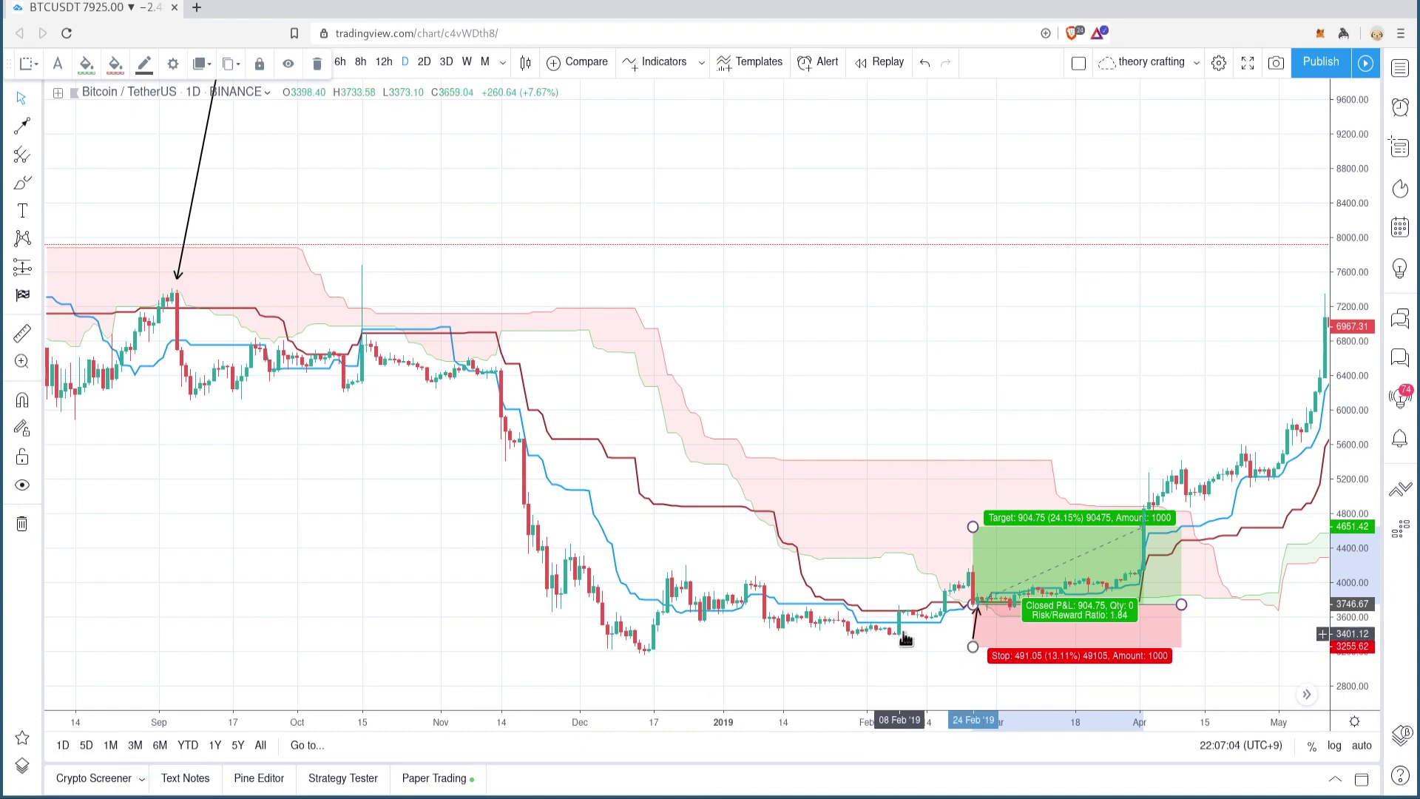
{"action": "left_click_drag", "start_coordinate": [1235, 642], "coordinate": [945, 656]}
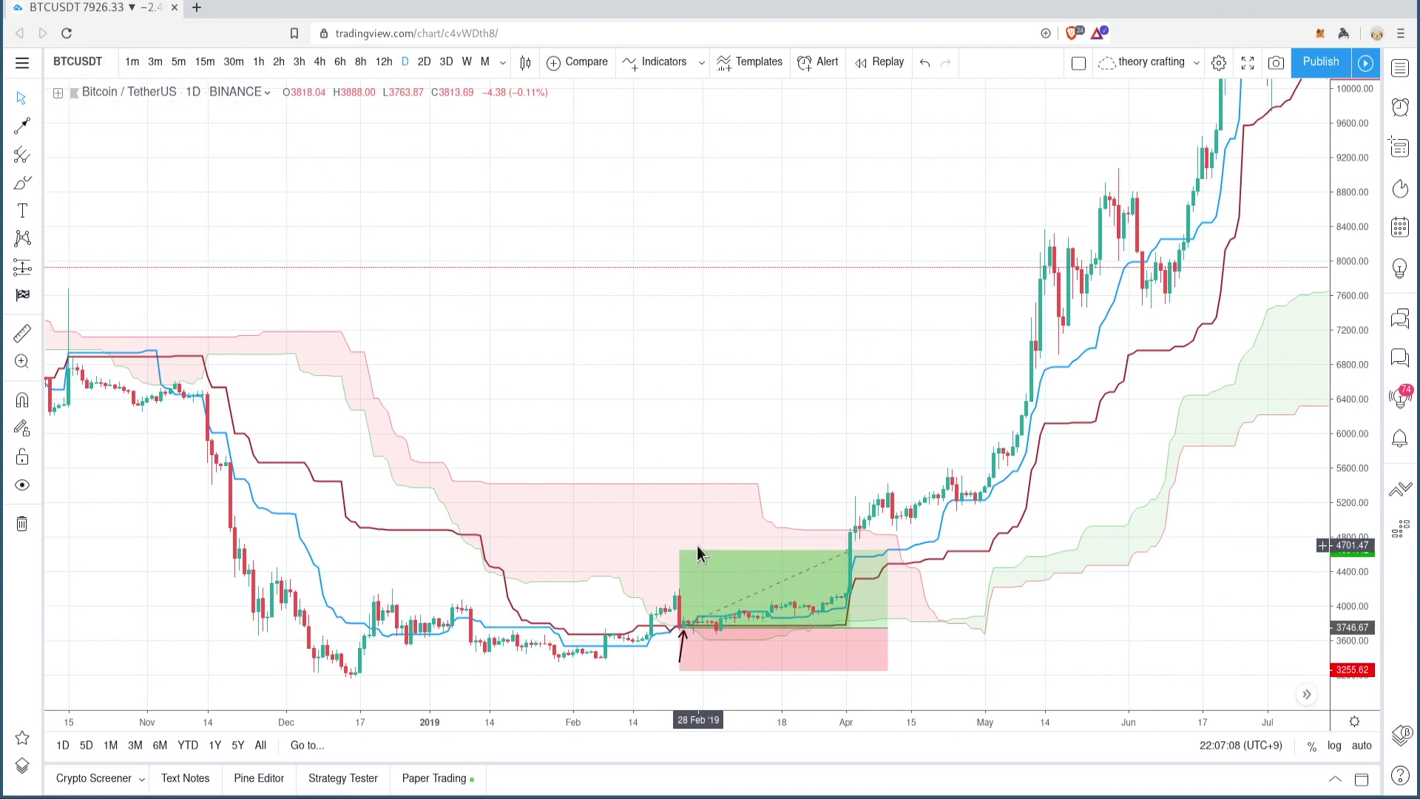
{"action": "left_click_drag", "start_coordinate": [679, 551], "coordinate": [681, 538]}
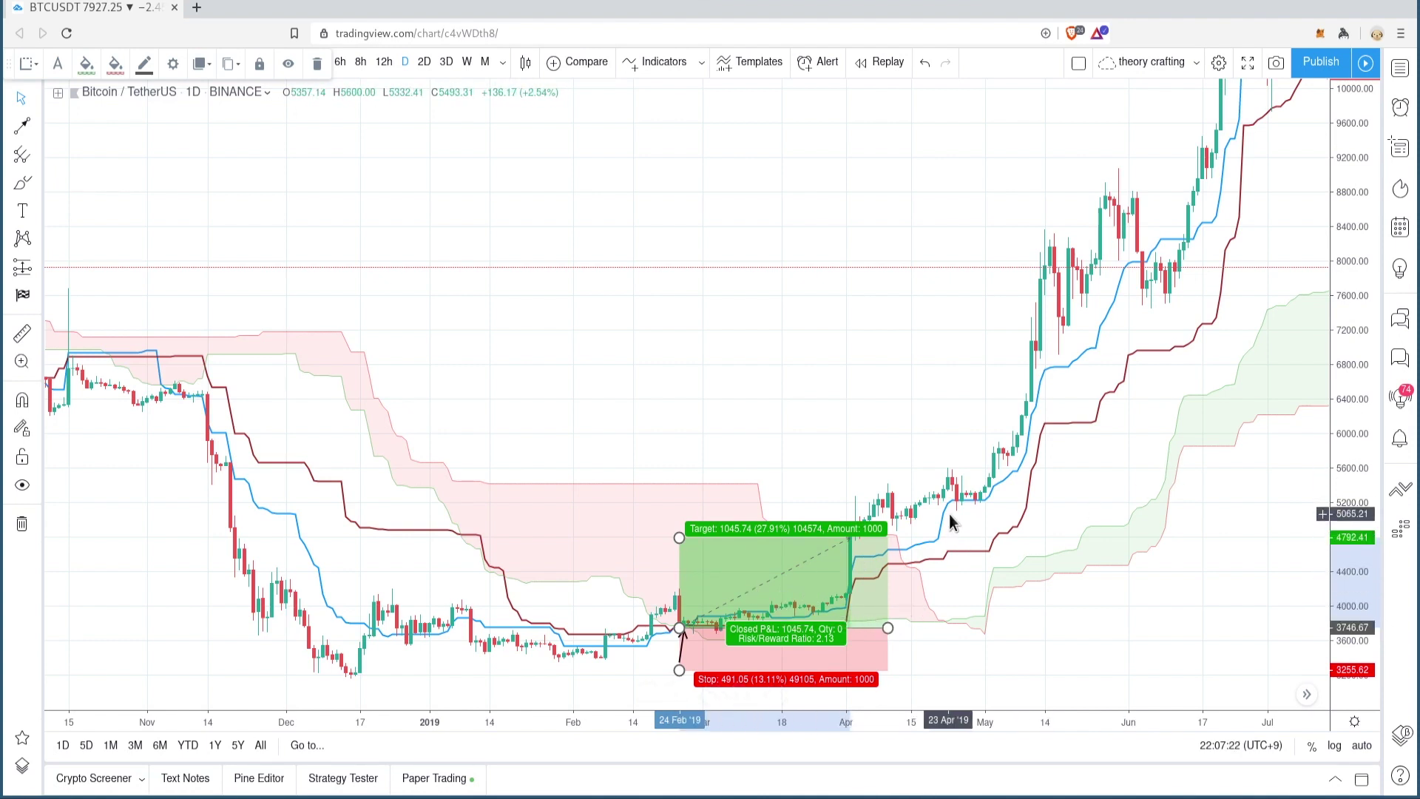
{"action": "key", "text": "Delete"}
Measure 25 Feb to mid-July 2019 with Date and Price Range (177.86%, 139 bars), then delete it.
{"action": "left_click_drag", "start_coordinate": [1179, 403], "coordinate": [845, 502]}
{"action": "left_click_drag", "start_coordinate": [1012, 298], "coordinate": [950, 290]}
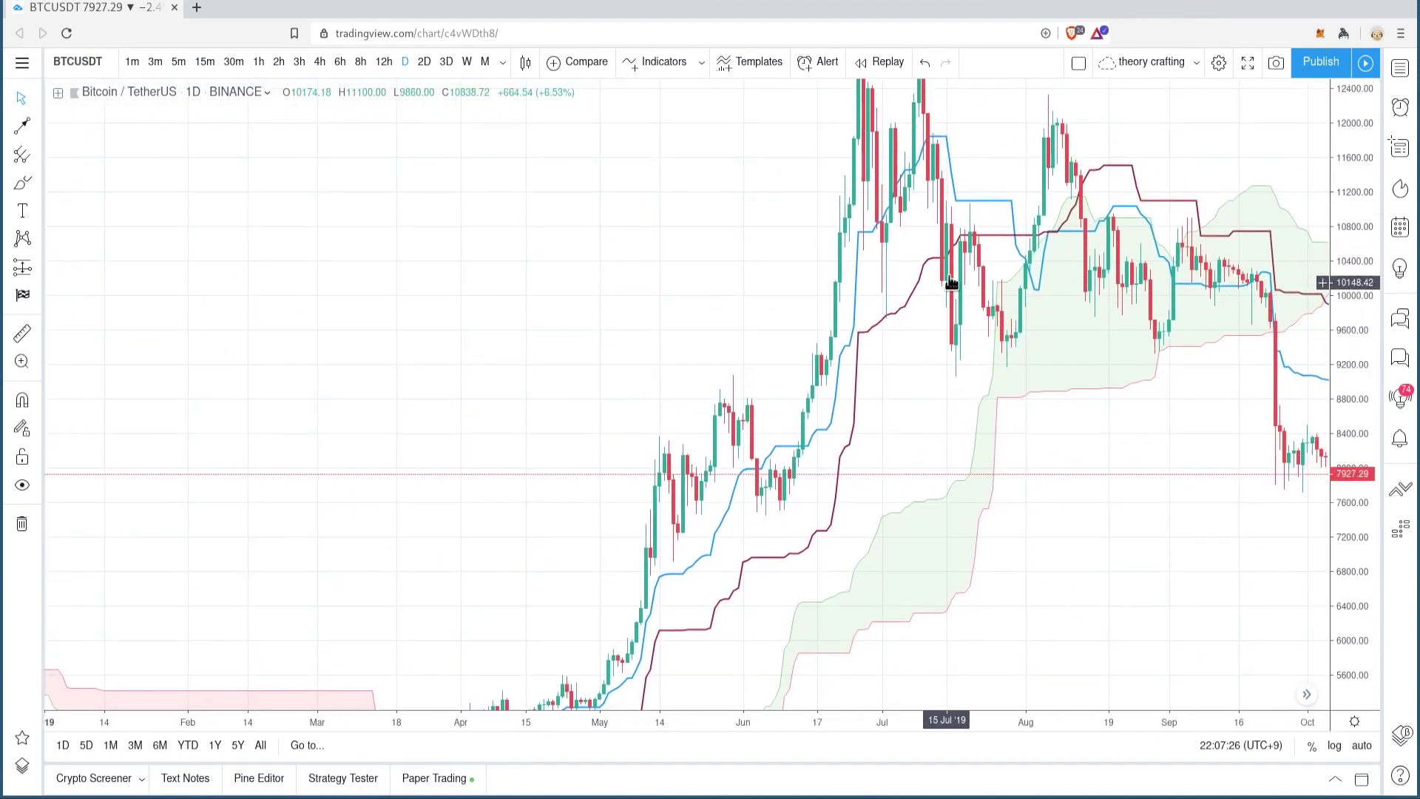
{"action": "left_click_drag", "start_coordinate": [903, 421], "coordinate": [1277, 273]}
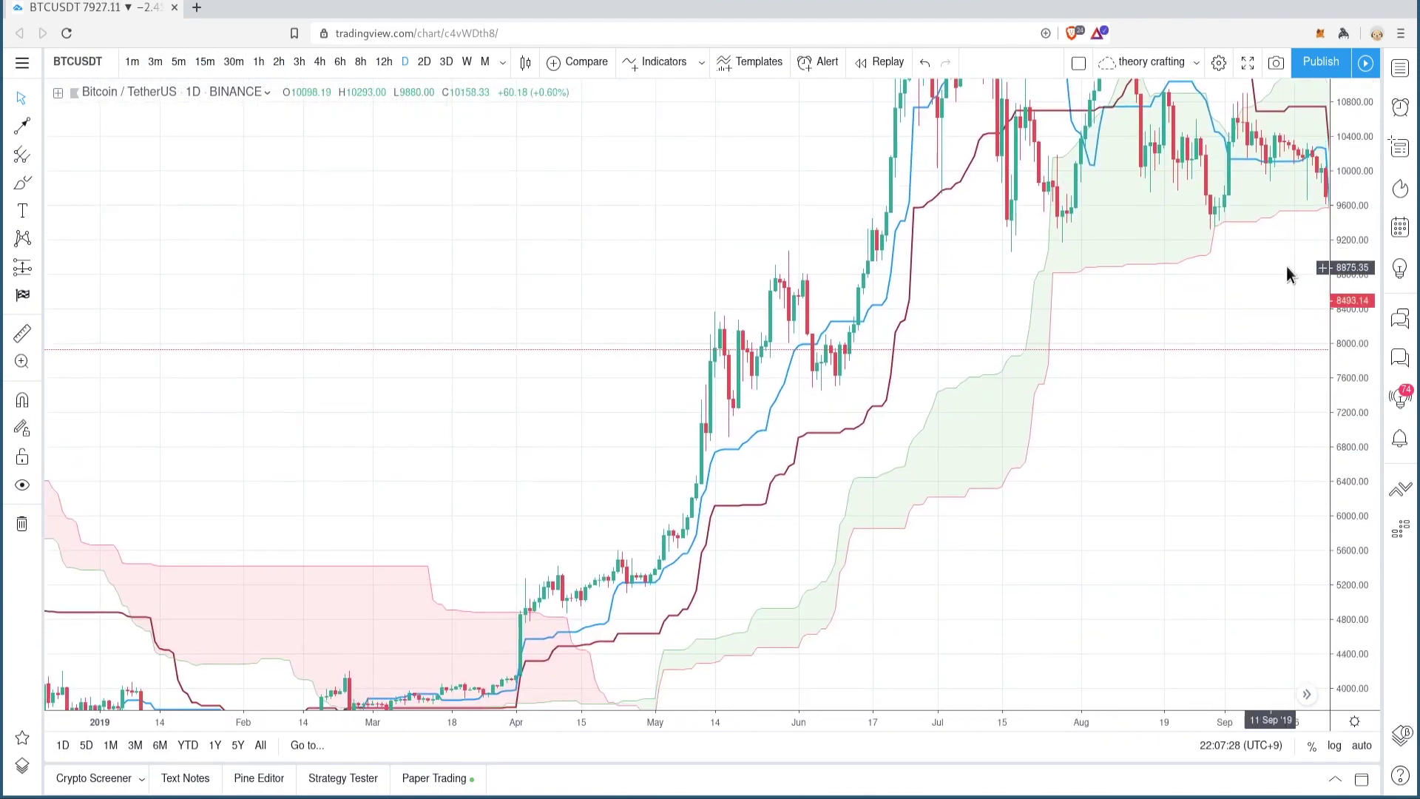
{"action": "left_click", "coordinate": [35, 267]}
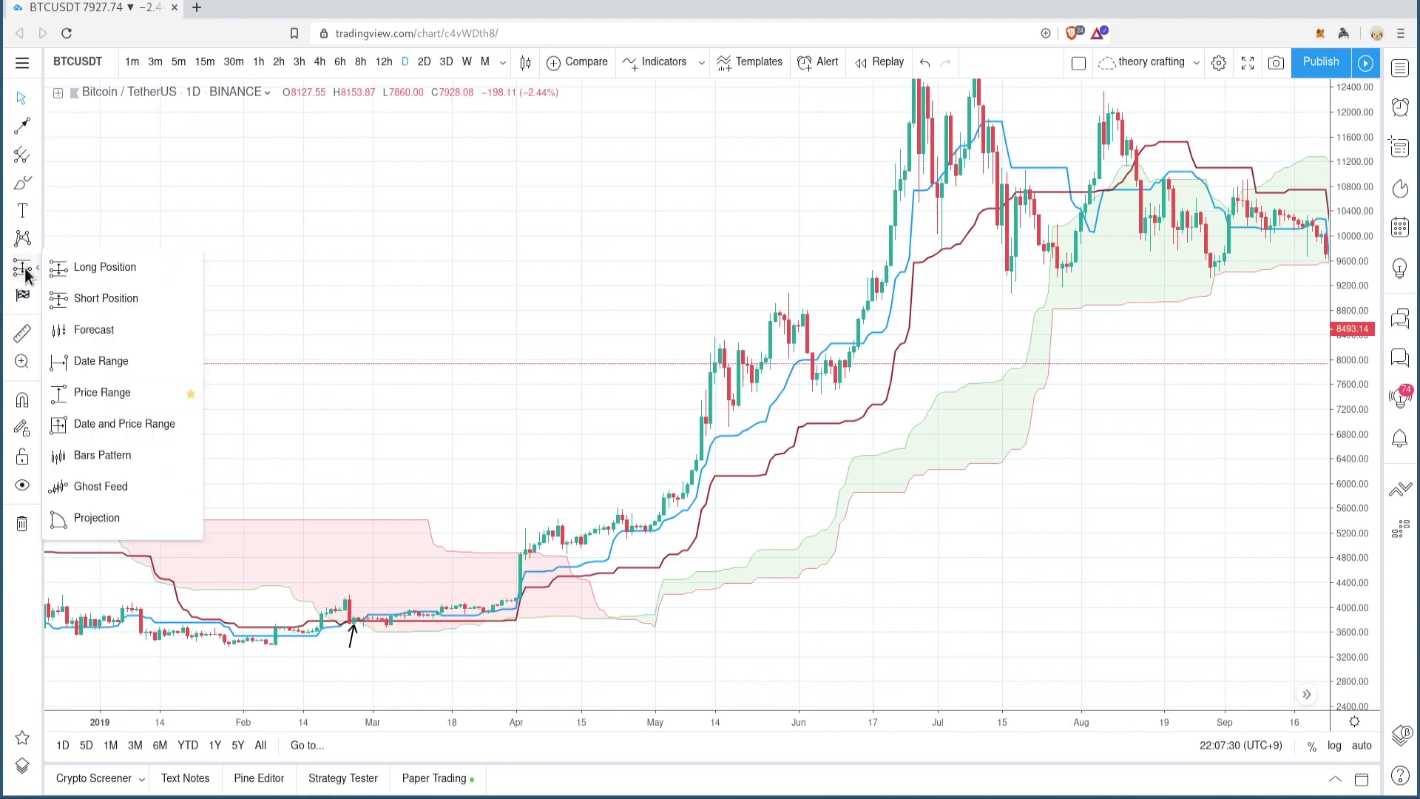
{"action": "left_click", "coordinate": [80, 420]}
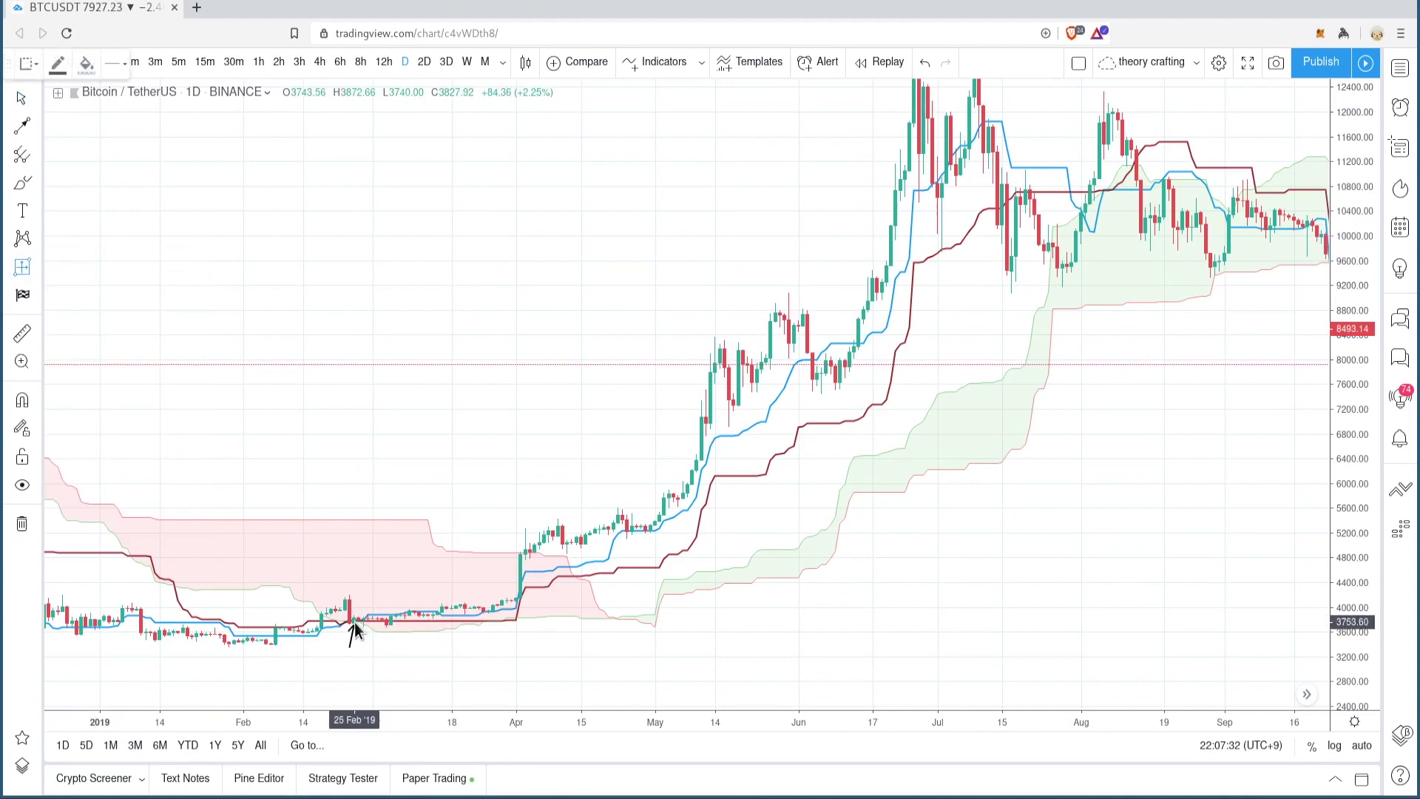
{"action": "left_click", "coordinate": [354, 623]}
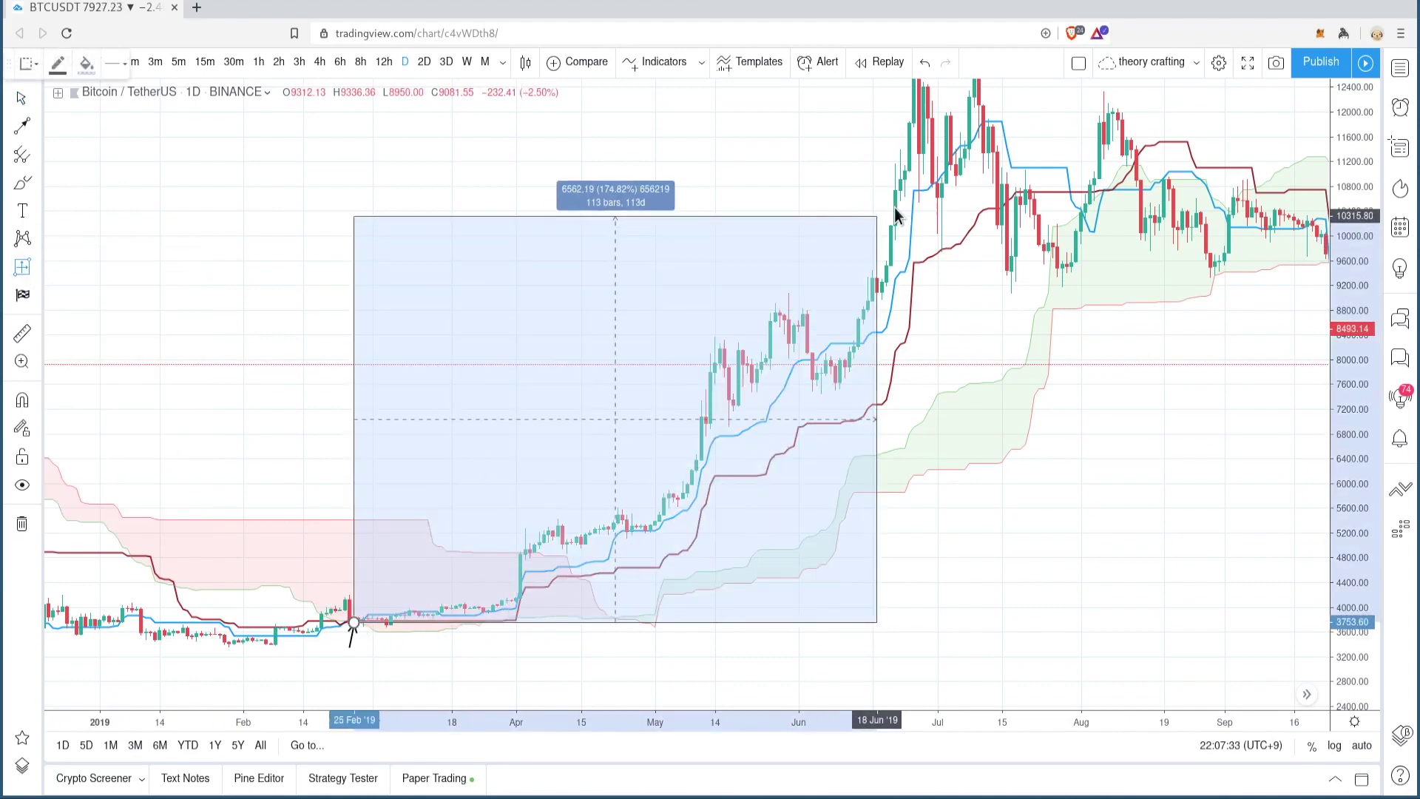
{"action": "left_click", "coordinate": [998, 213]}
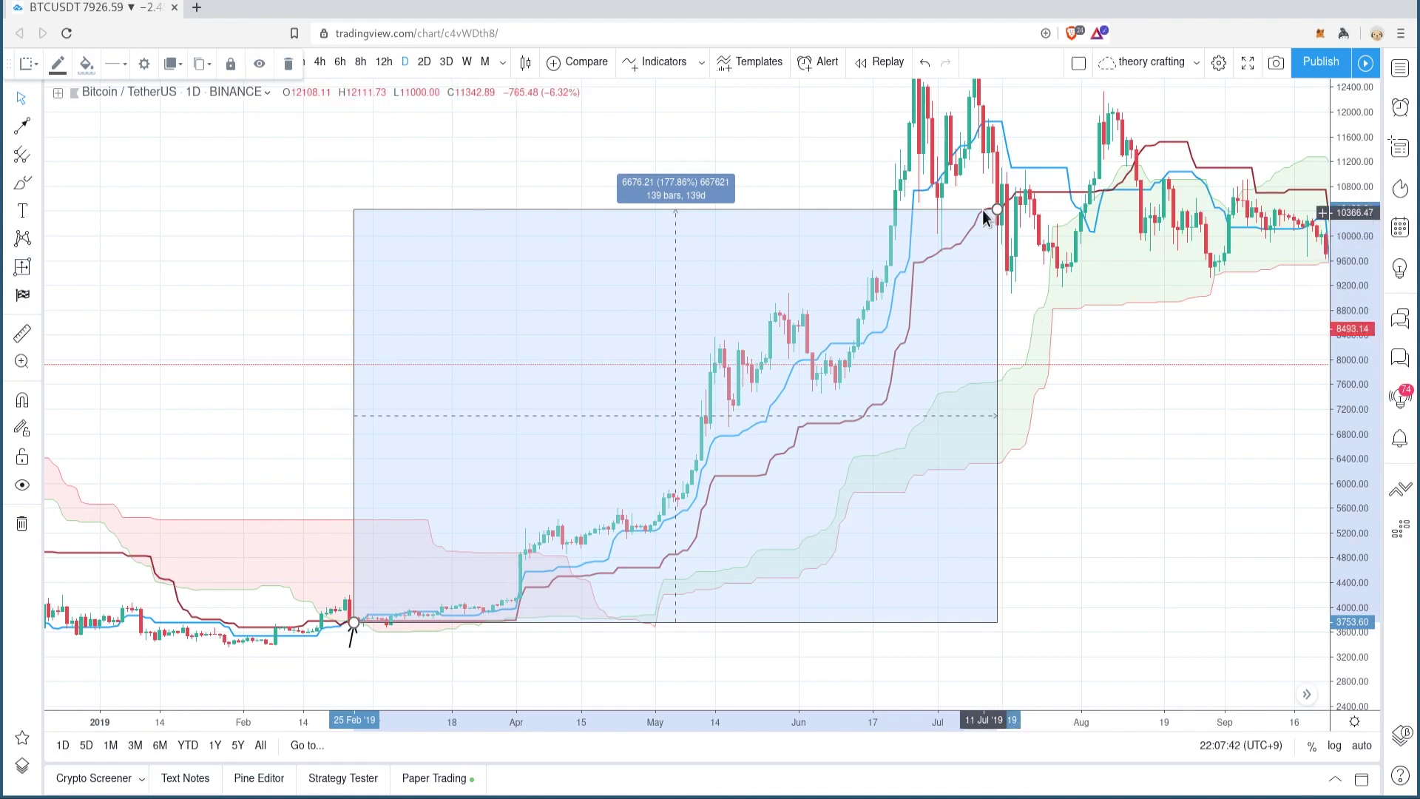
{"action": "key", "text": "Delete"}
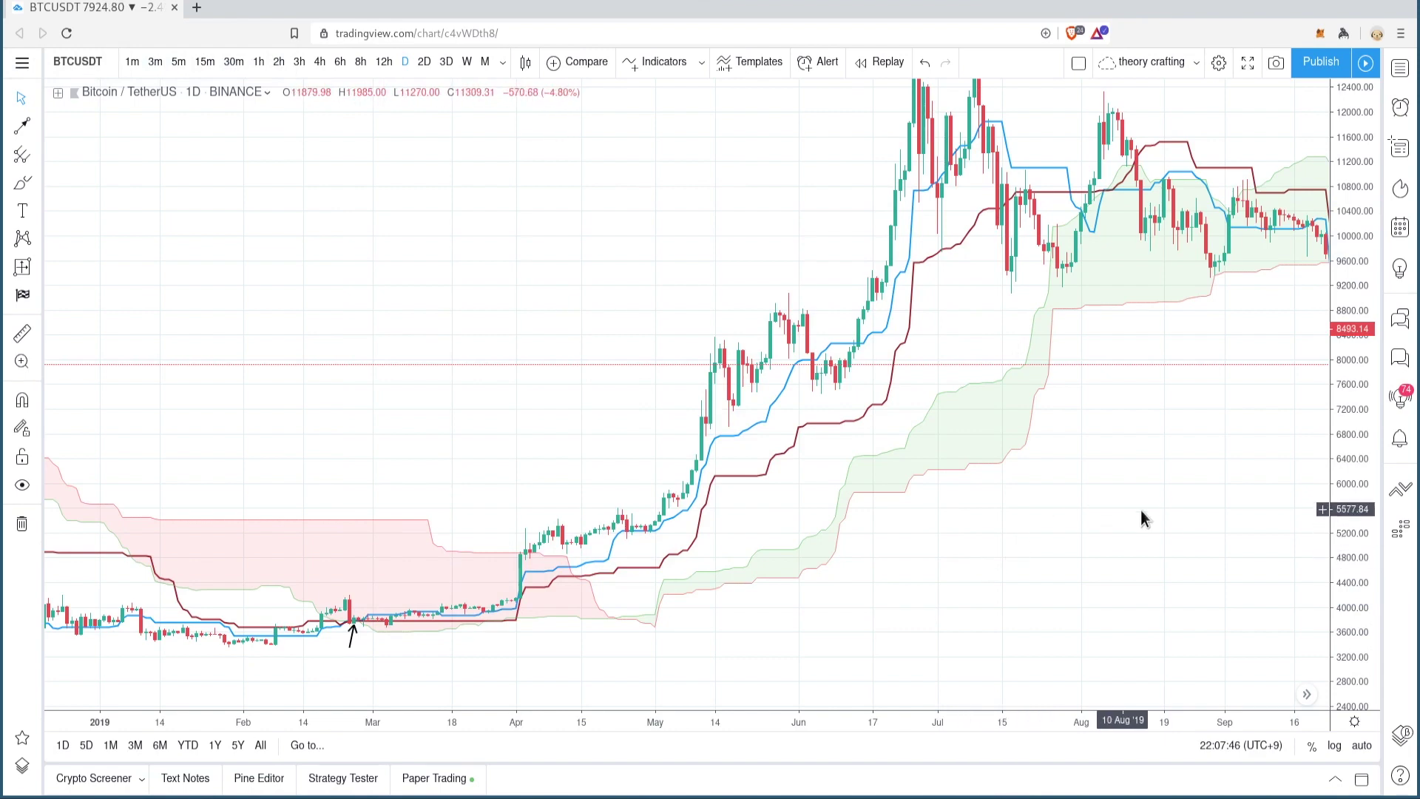
Draw an arrow pointing at the late-July 2019 crossover.
{"action": "left_click_drag", "start_coordinate": [1192, 509], "coordinate": [1019, 542]}
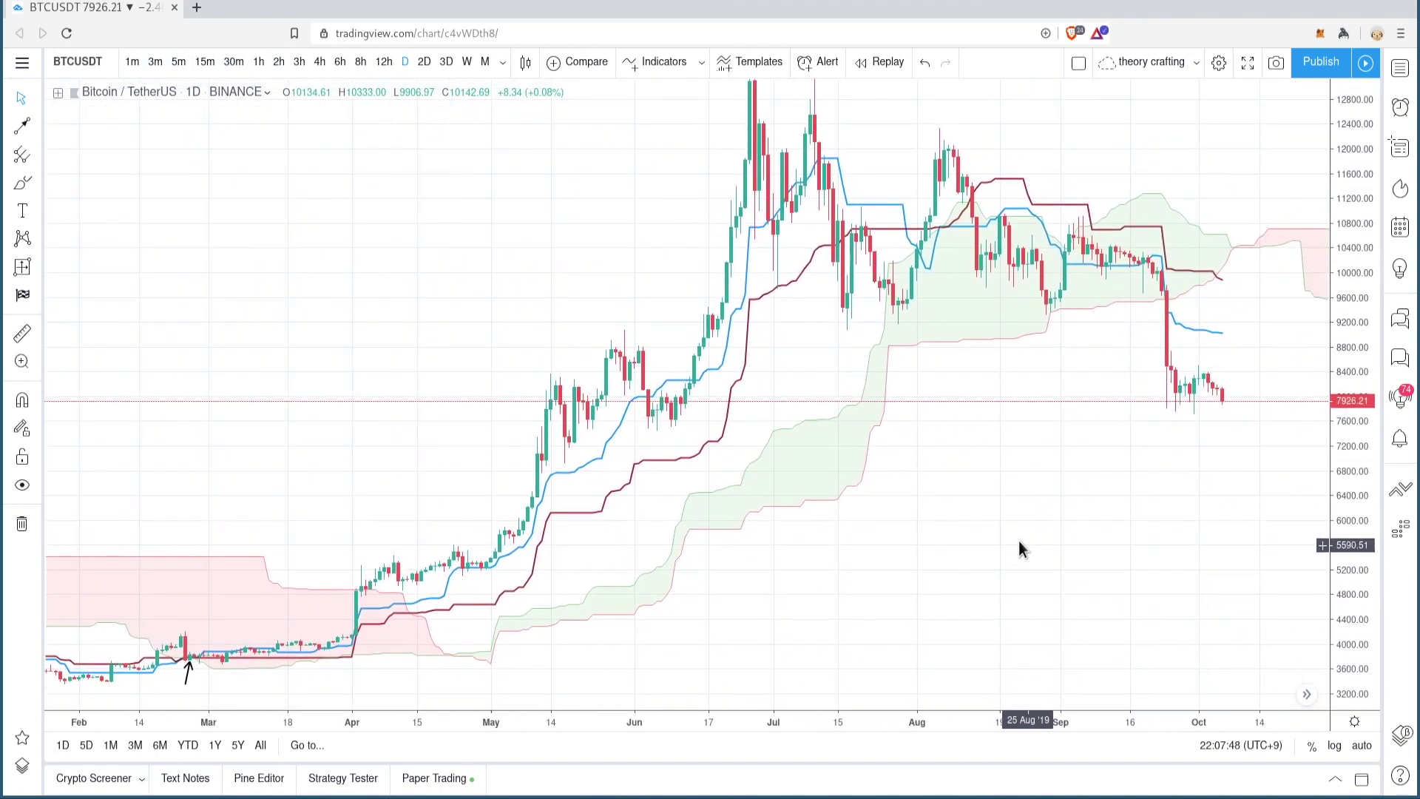
{"action": "left_click", "coordinate": [25, 129]}
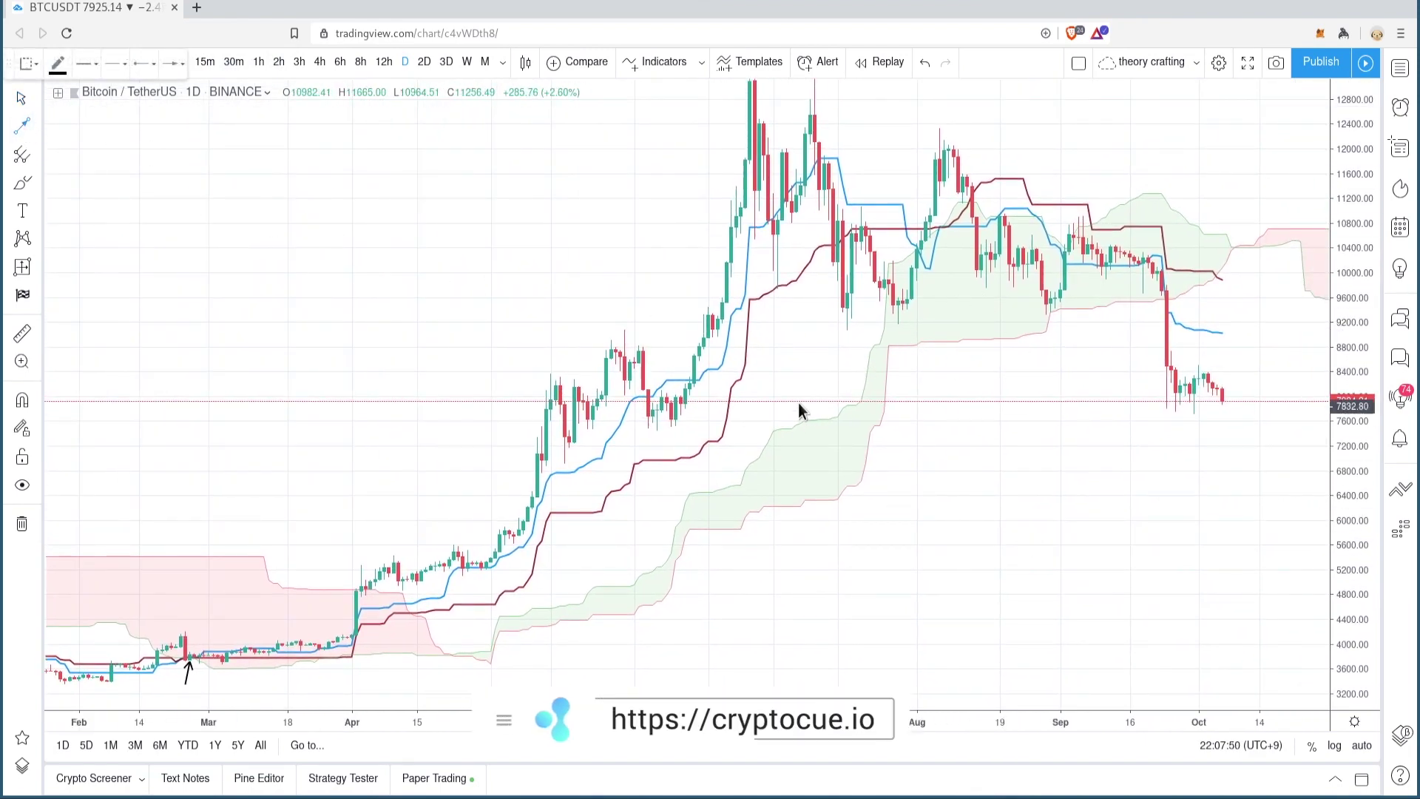
{"action": "left_click", "coordinate": [966, 475]}
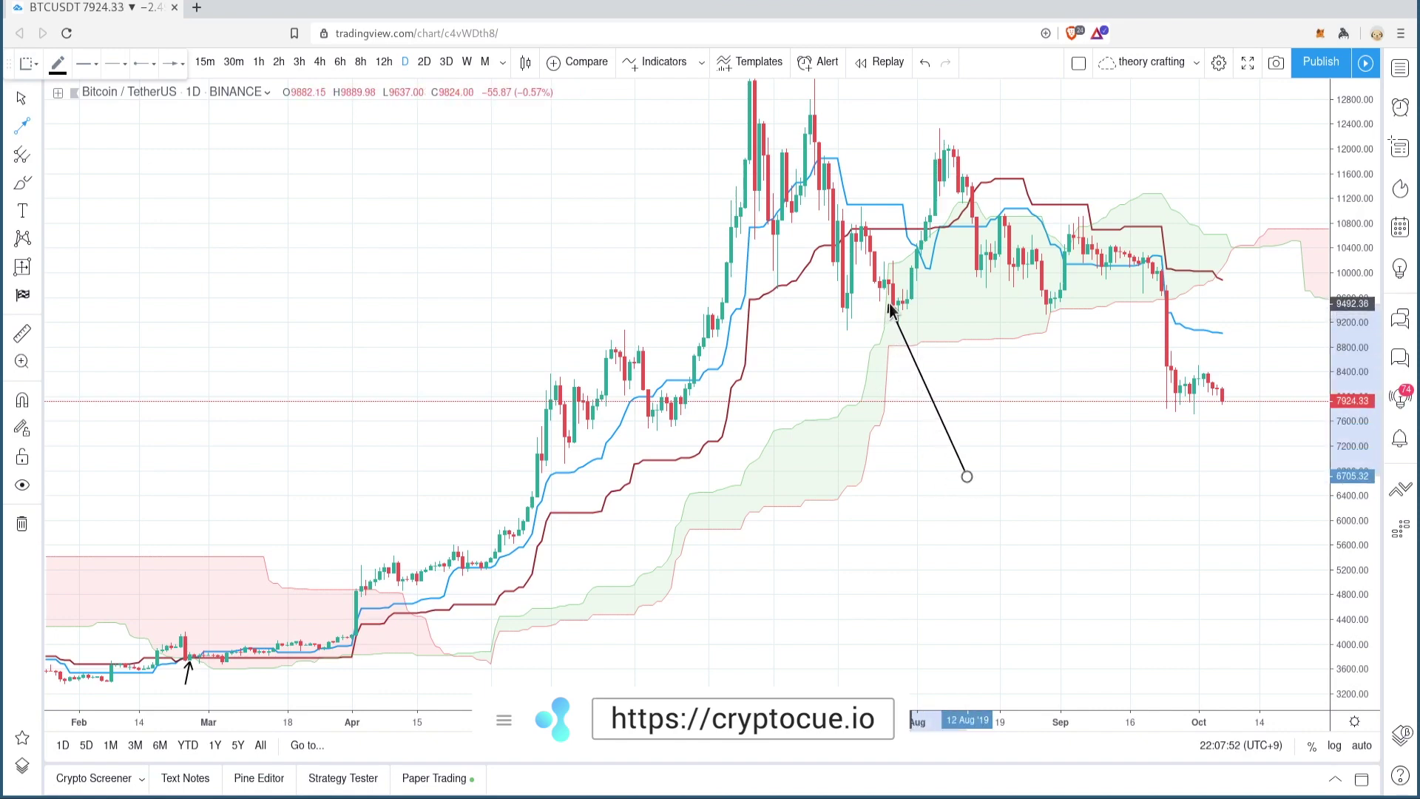
{"action": "left_click", "coordinate": [893, 267]}
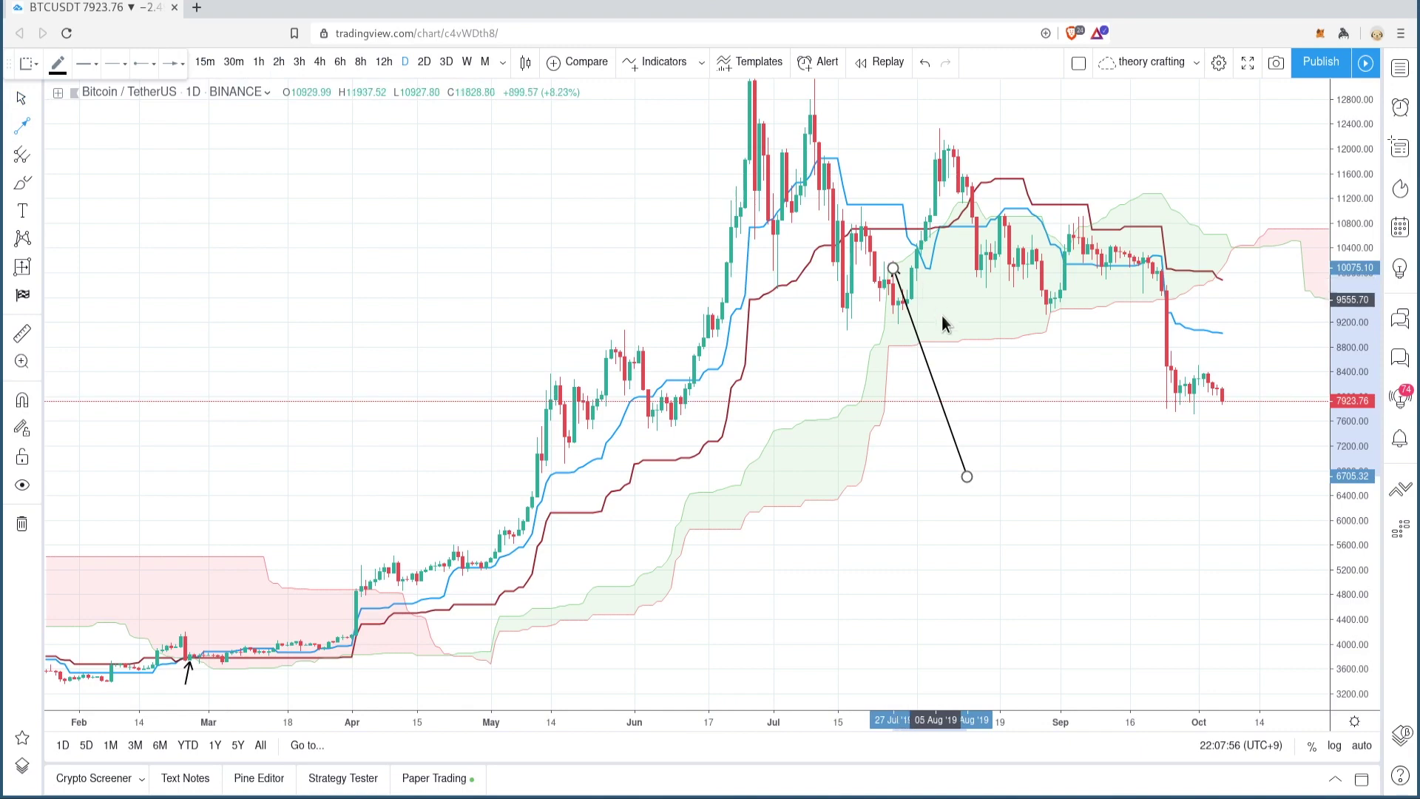
{"action": "left_click", "coordinate": [966, 356]}
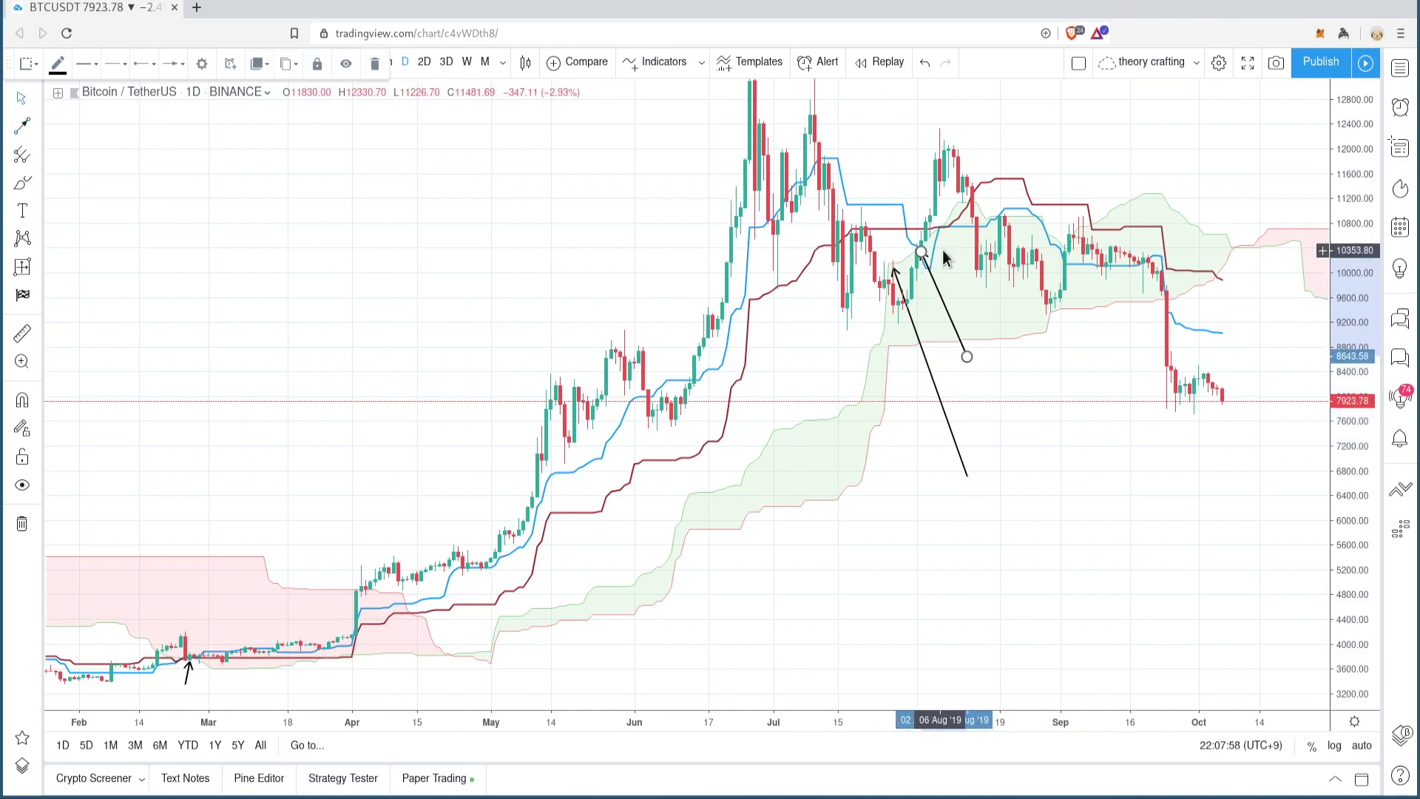
Add an arrow pointing up at the late-August 2019 low at the cloud.
{"action": "left_click", "coordinate": [24, 128]}
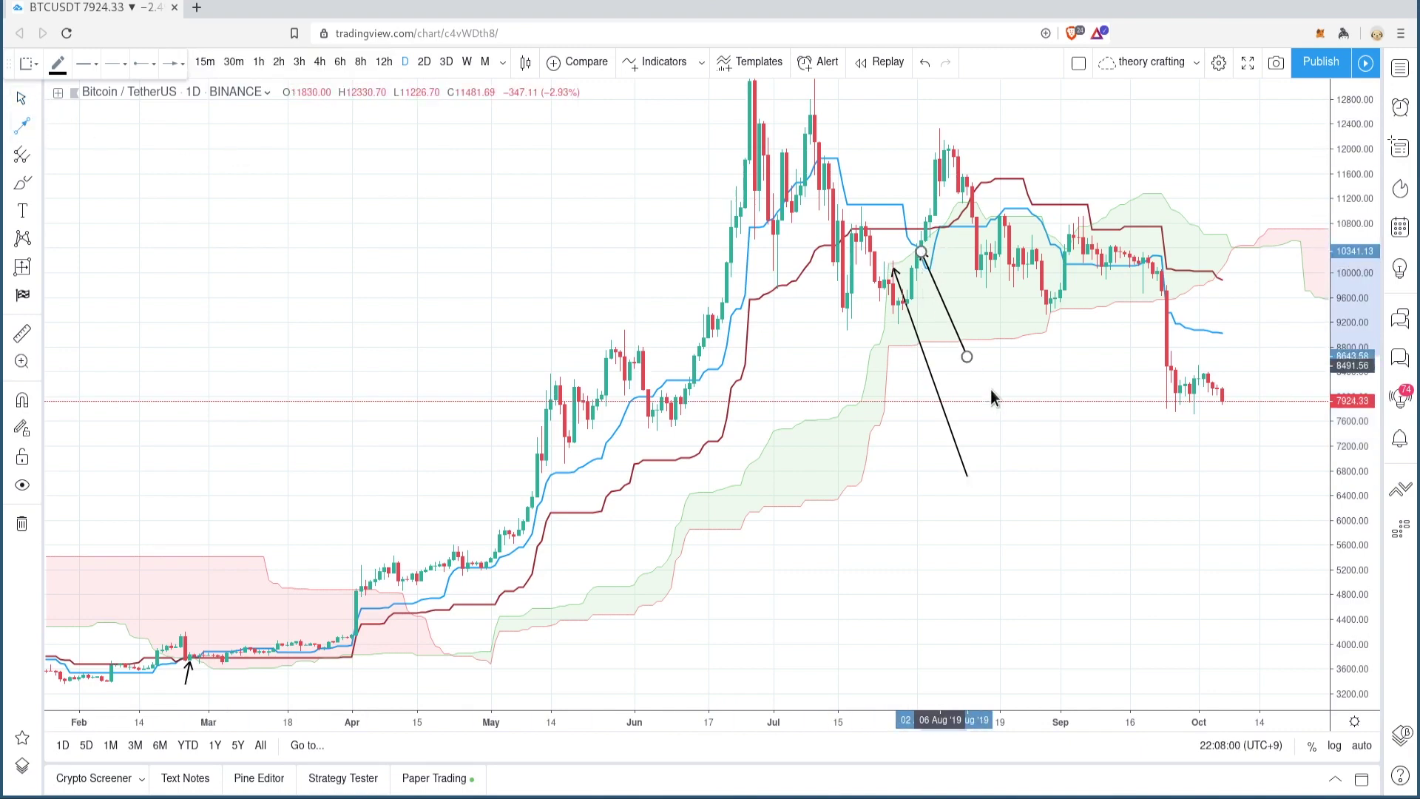
{"action": "left_click", "coordinate": [1041, 392]}
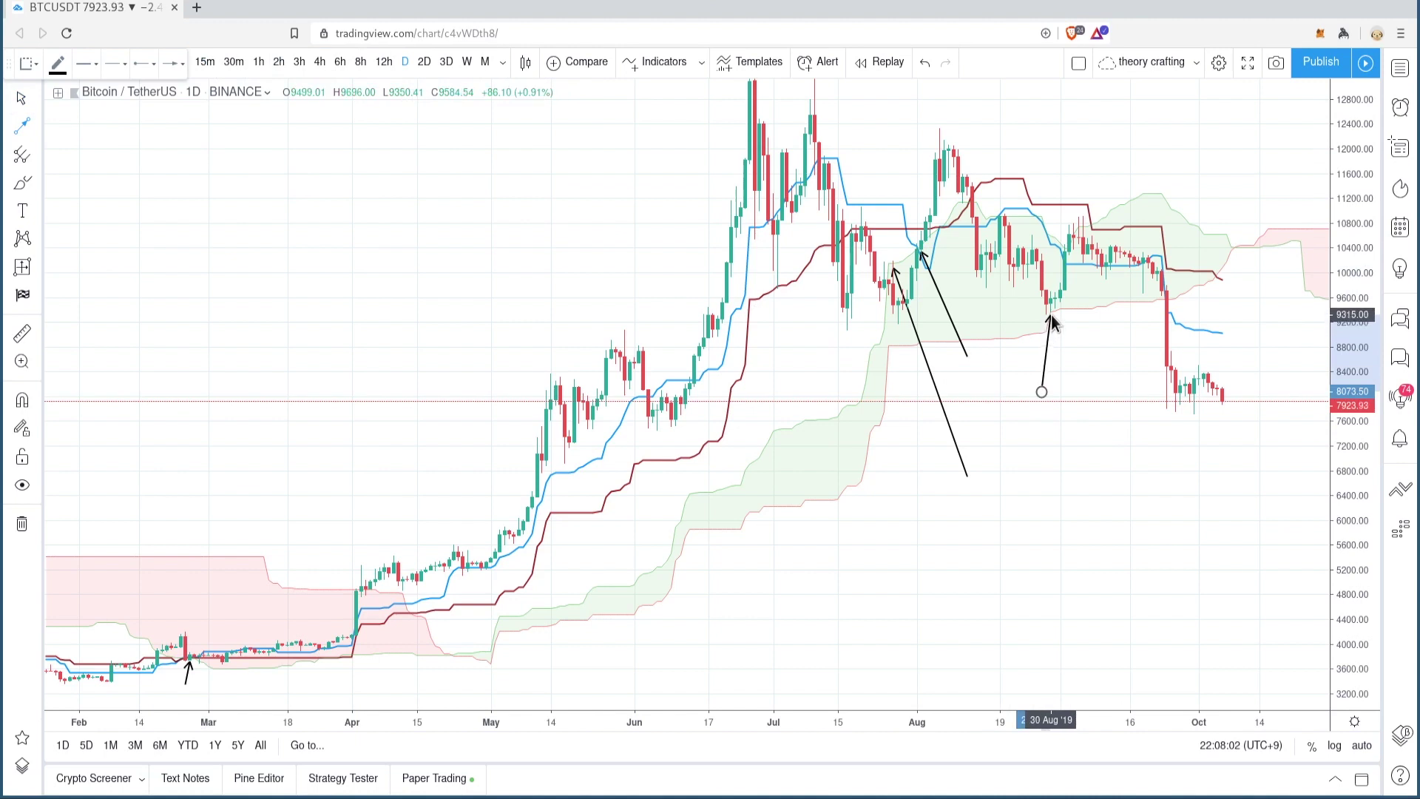
{"action": "left_click", "coordinate": [1050, 315]}
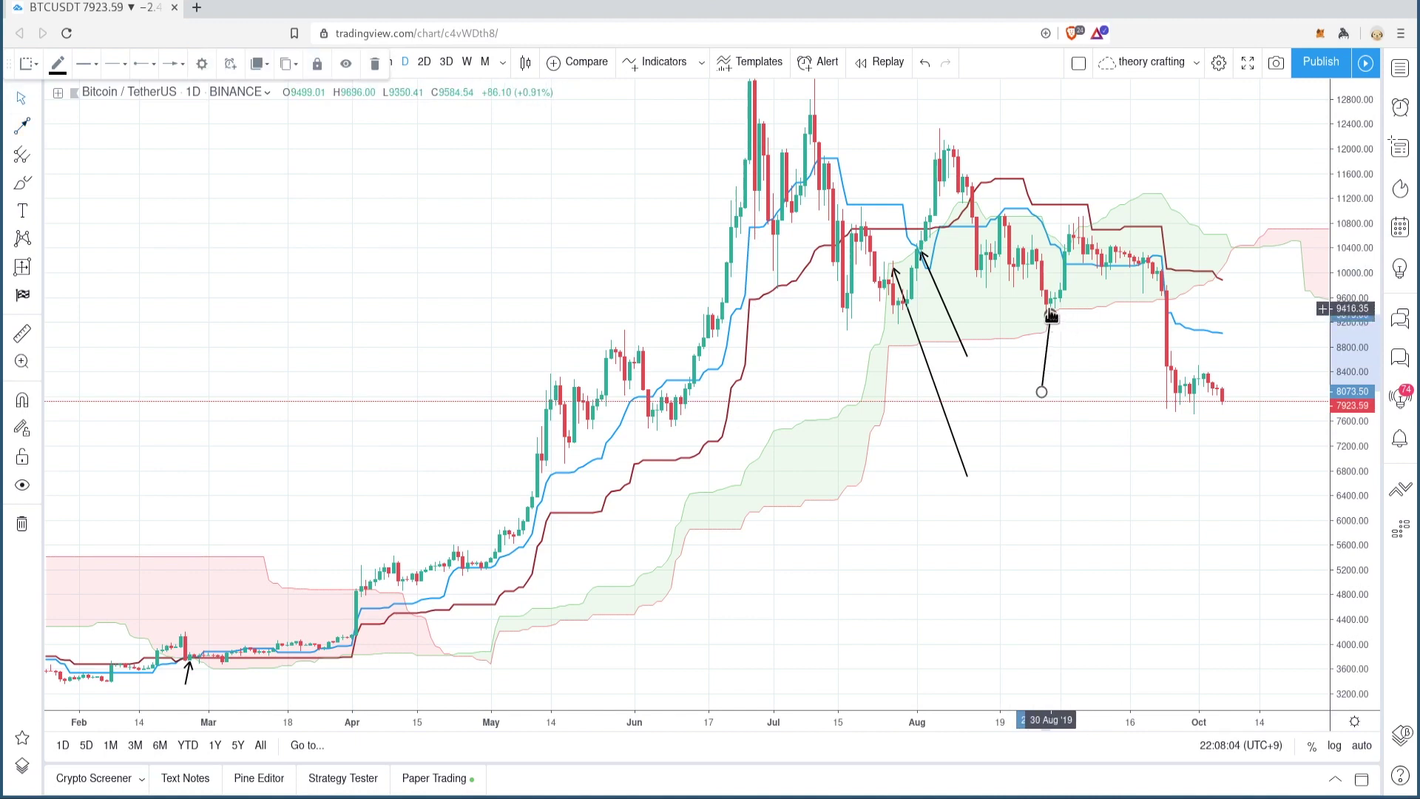
Add arrows pointing at the early-September and early-August 2019 crossovers.
{"action": "left_click", "coordinate": [21, 127]}
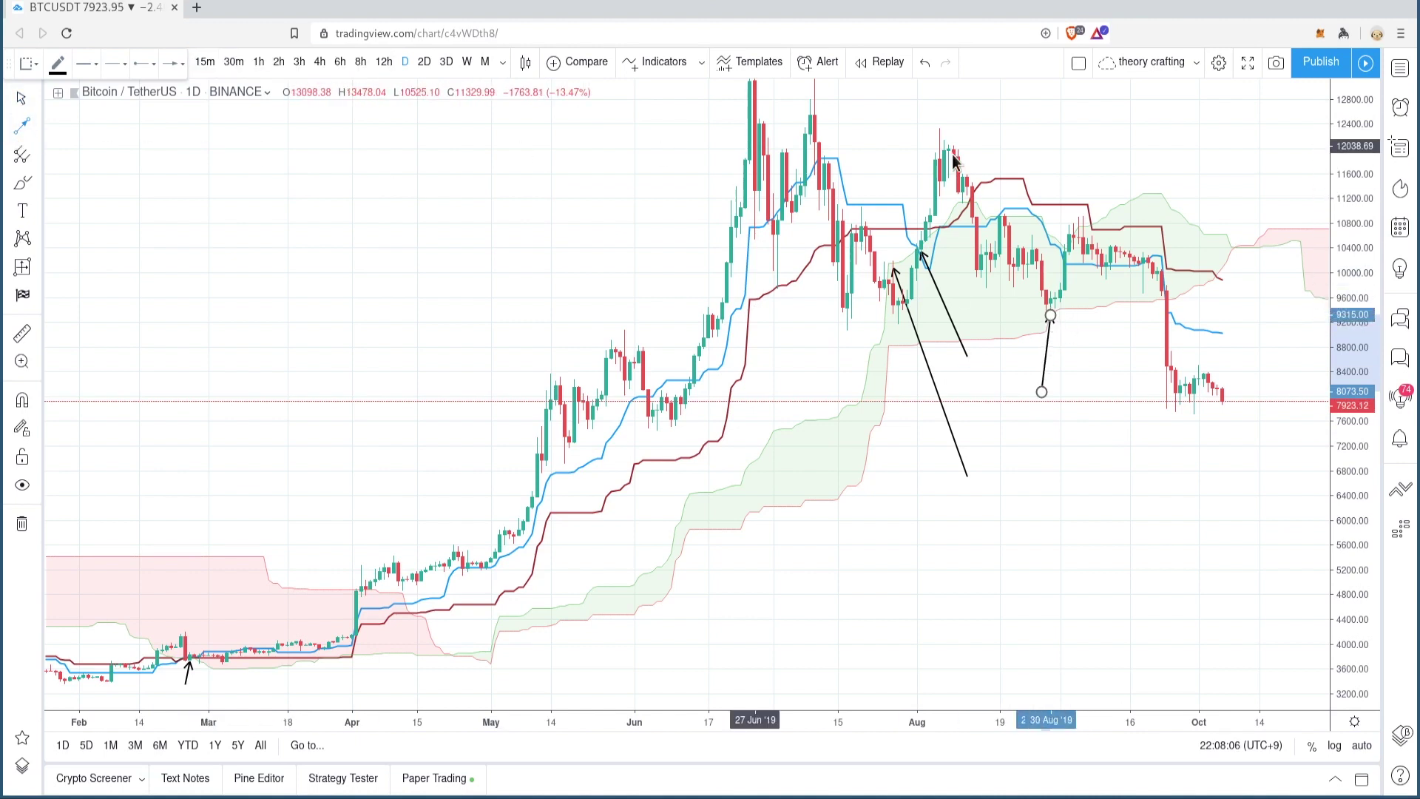
{"action": "left_click", "coordinate": [1166, 110]}
{"action": "left_click", "coordinate": [1078, 229]}
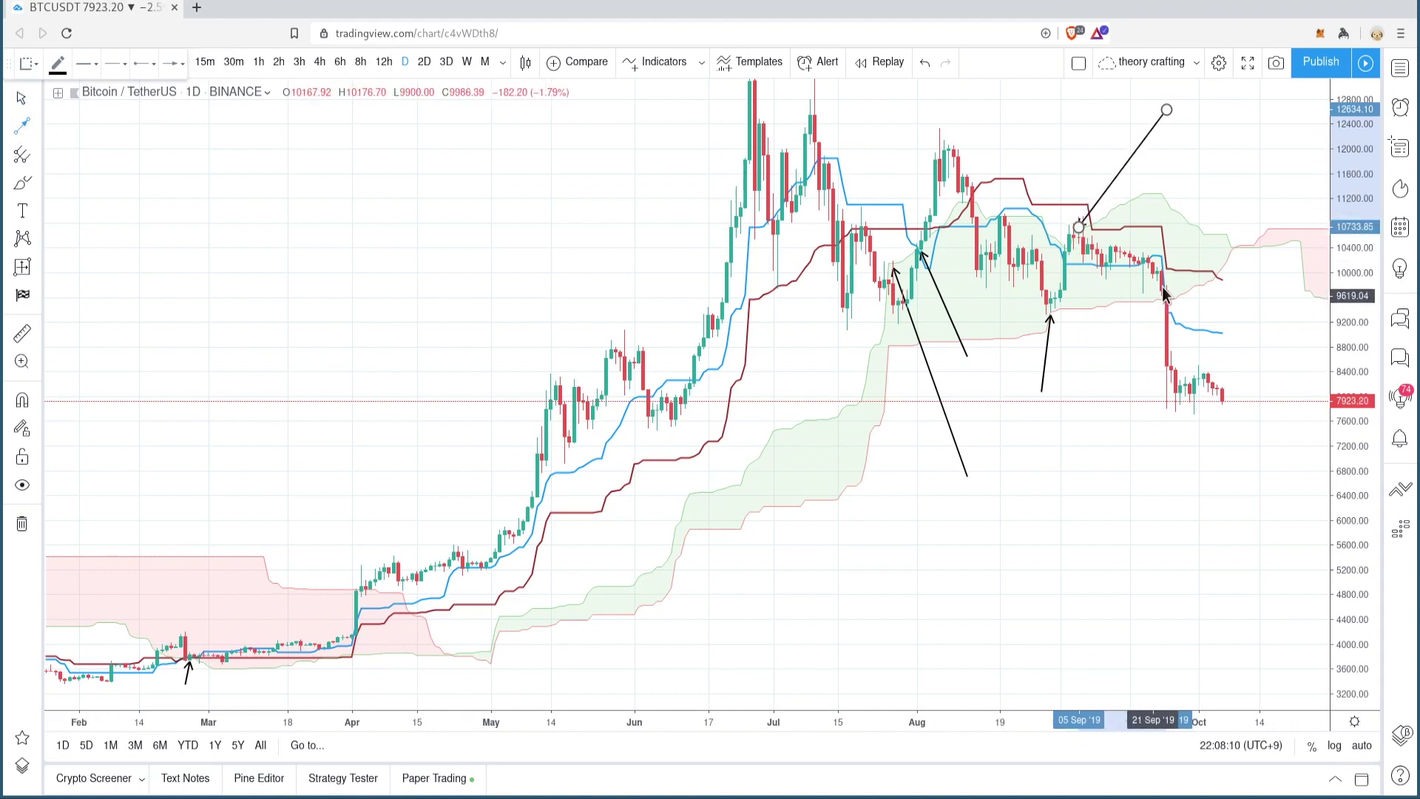
{"action": "left_click", "coordinate": [1244, 194]}
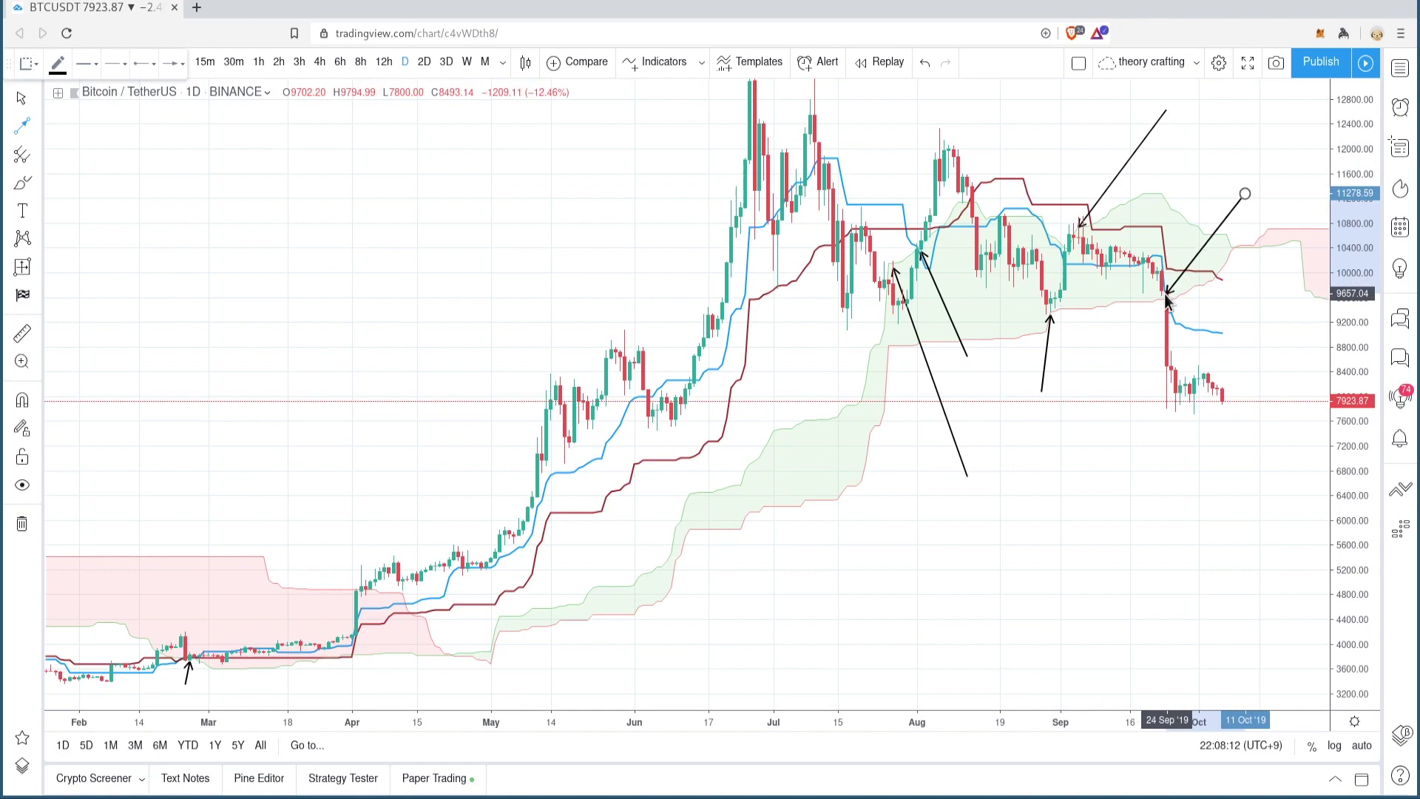
{"action": "left_click", "coordinate": [954, 231]}
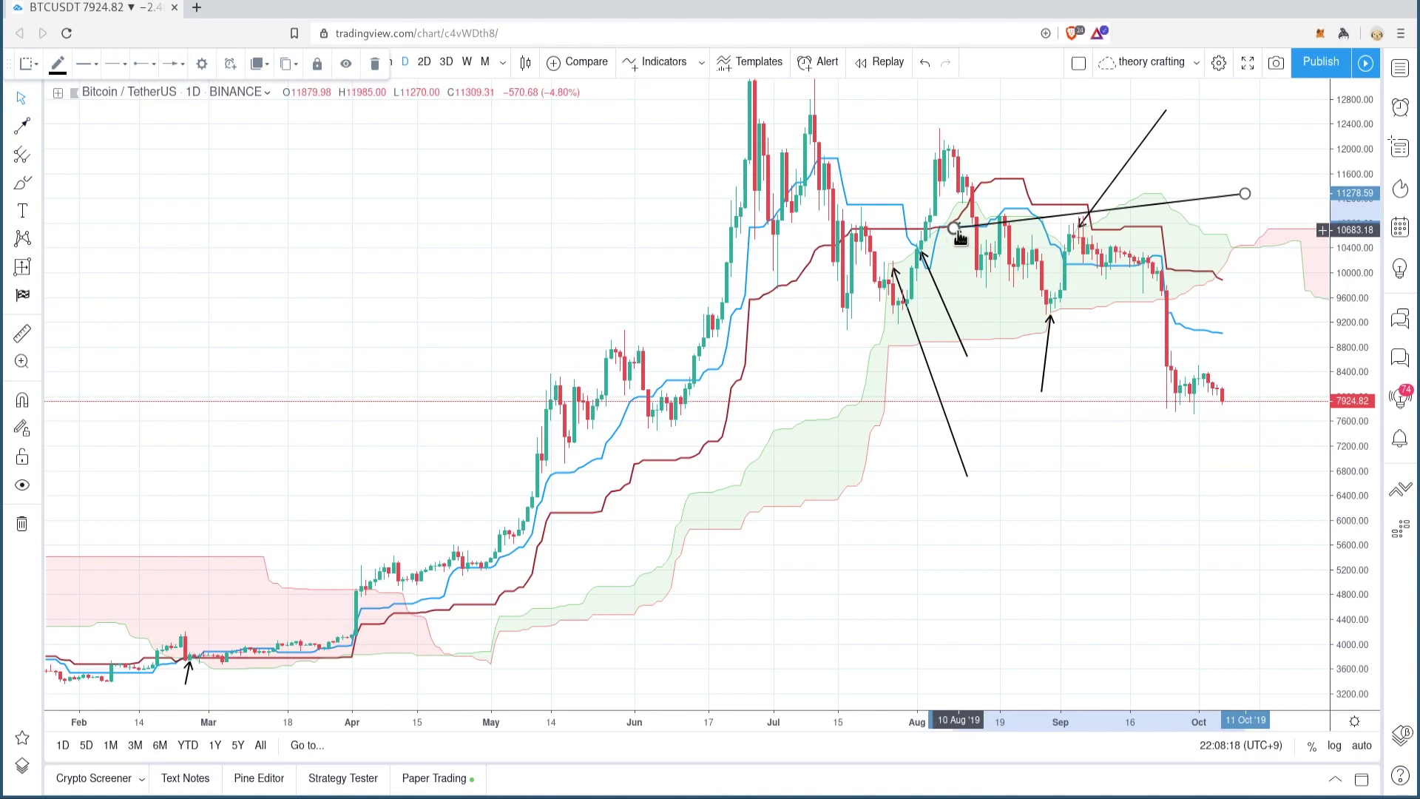